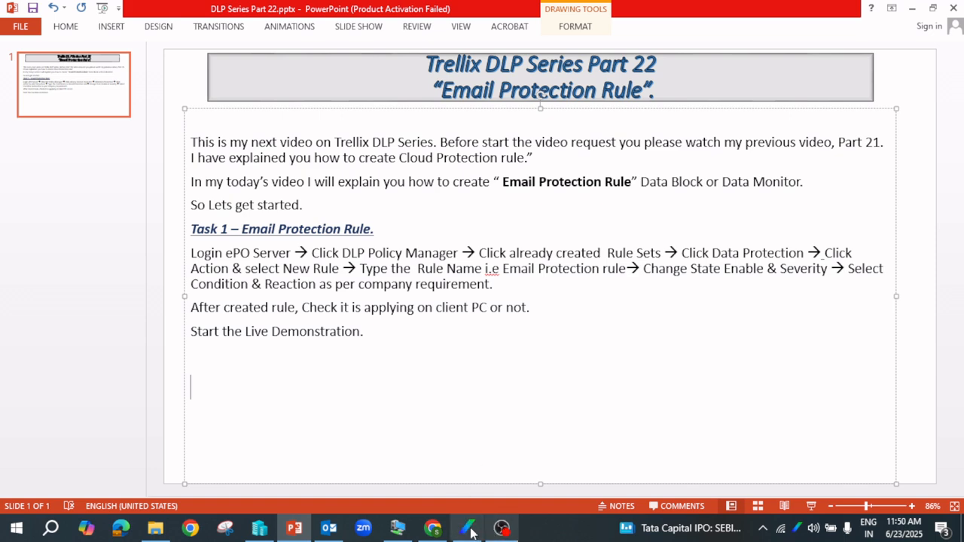
Switch from the PowerPoint slide to the ePO DLP Policy Manager in Chrome
click(433, 528)
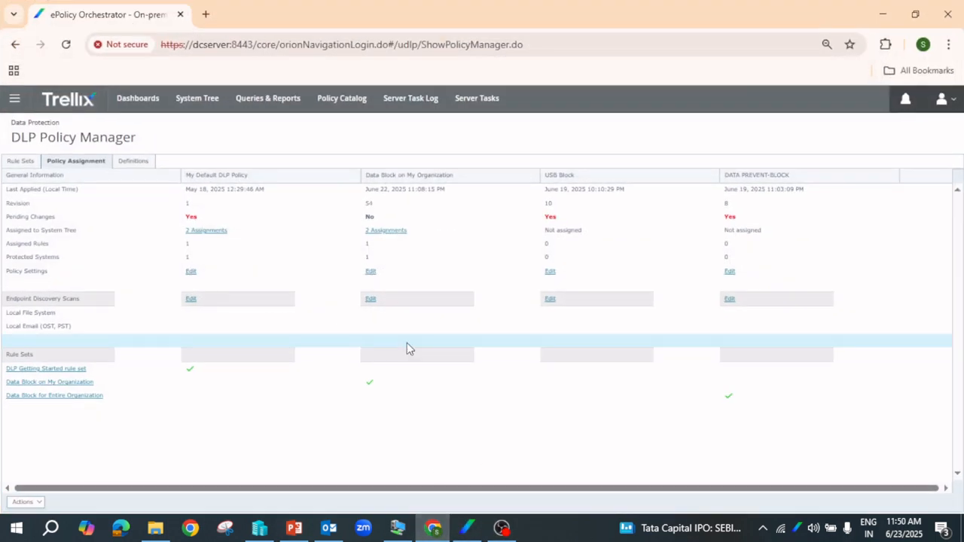
Open the Data Block for Entire Organization rule set from DLP Policy Manager's Rule Sets and show its Actions
click(16, 101)
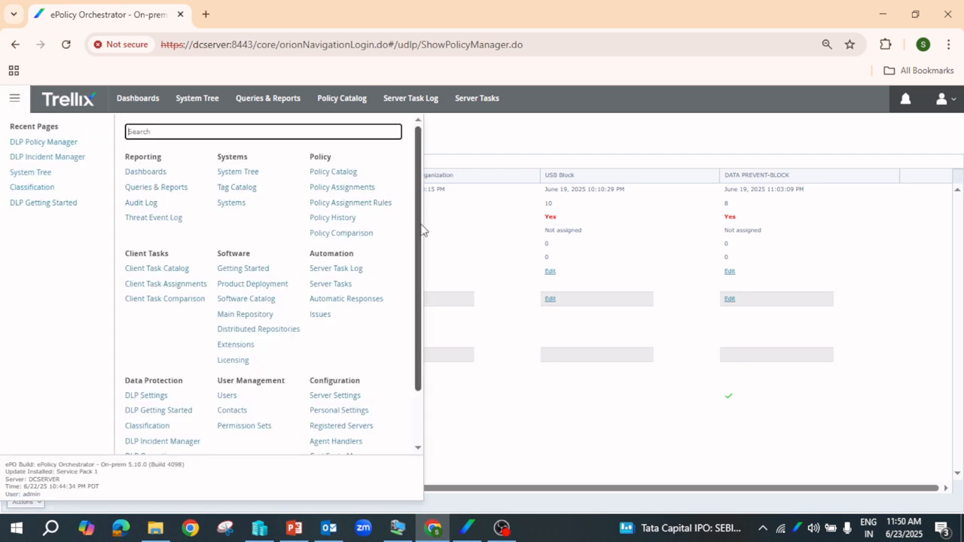
drag(419, 230, 422, 352)
click(154, 408)
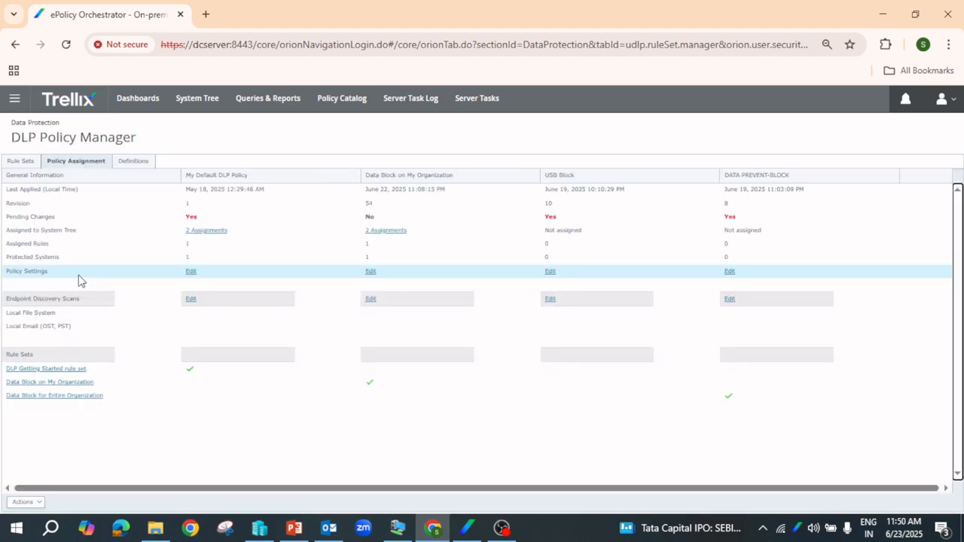
click(21, 162)
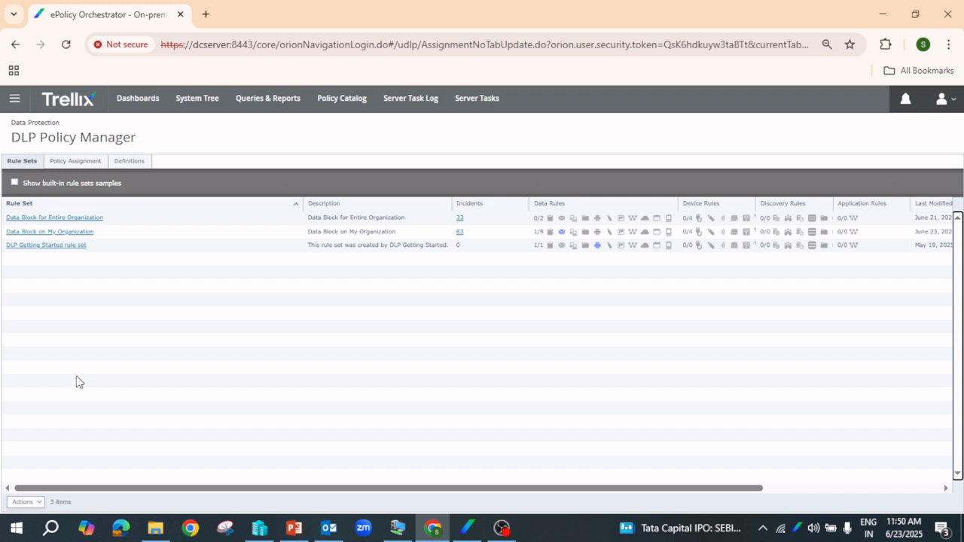
click(36, 221)
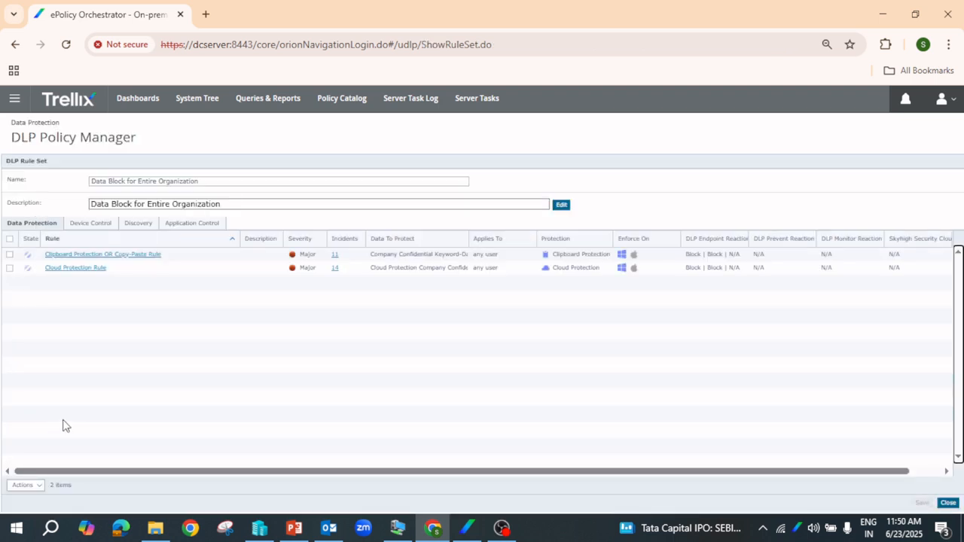
click(40, 486)
Create a new Email Protection rule named 'Email Protection Rule'
mouse_move(56, 472)
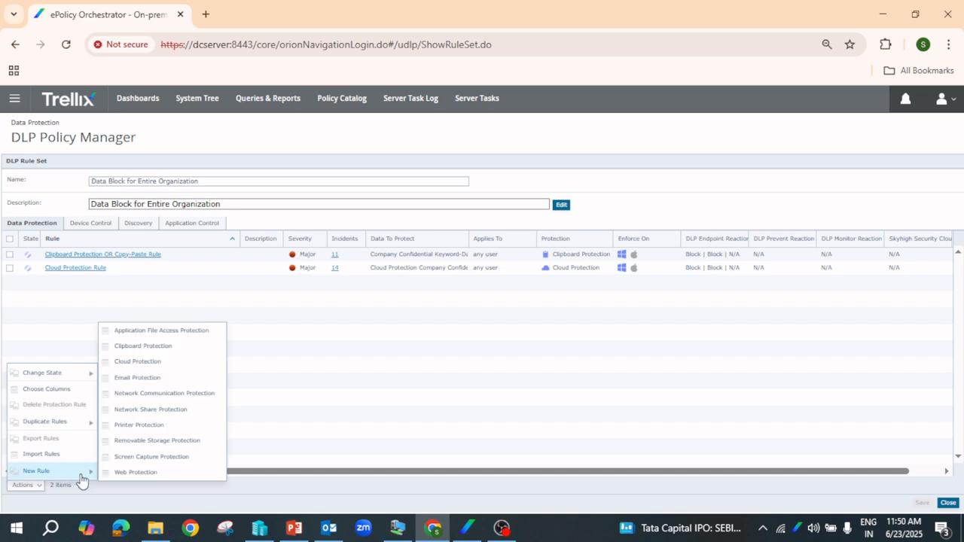
click(147, 382)
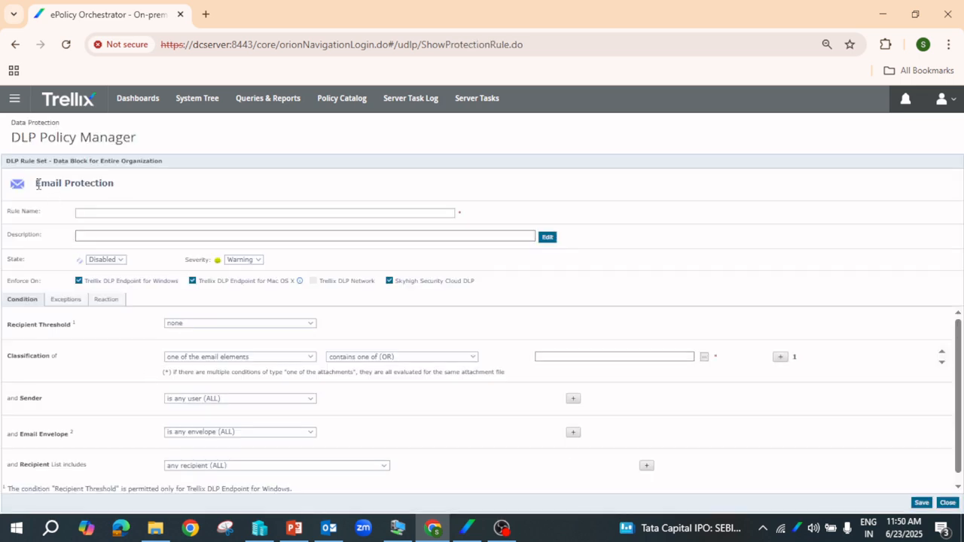
drag(47, 183, 124, 189)
key(ctrl+c)
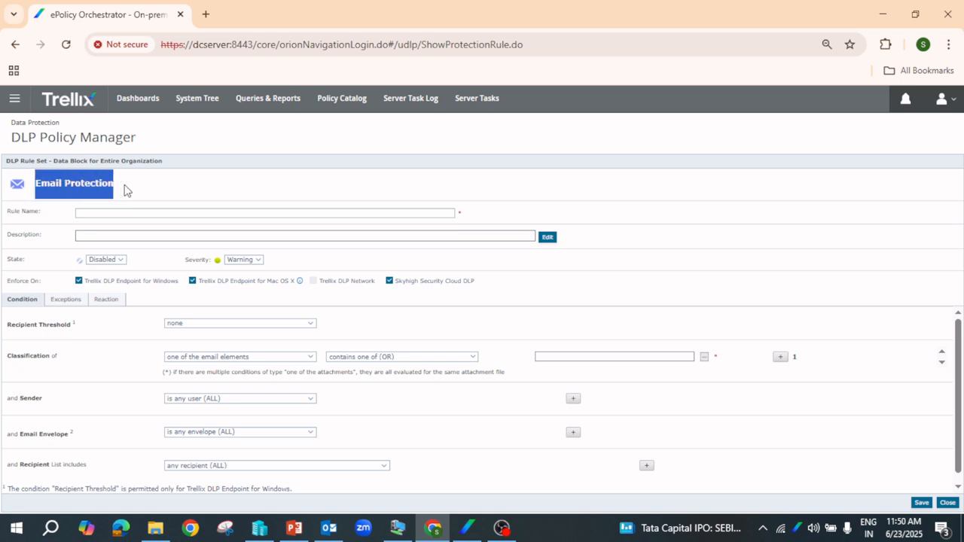
click(111, 213)
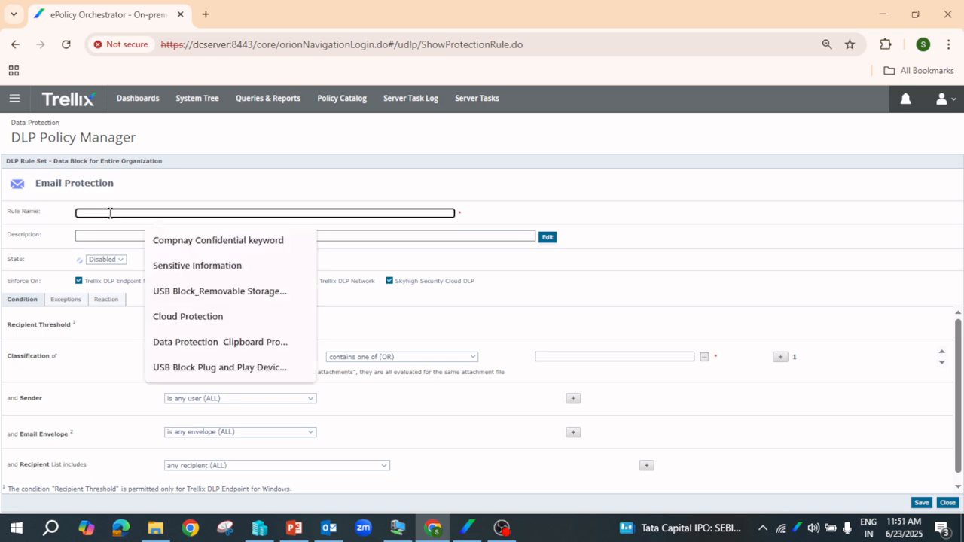
key(ctrl+v)
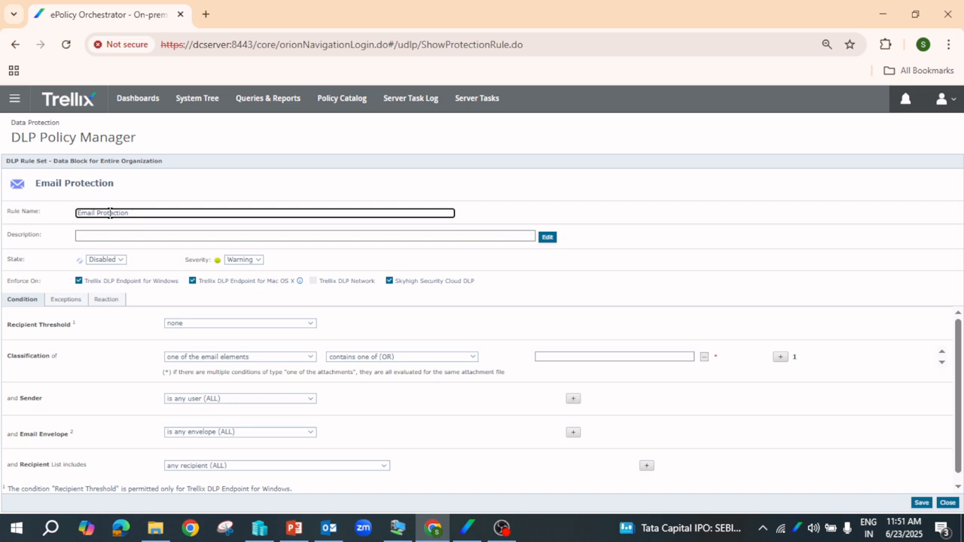
text(Rule)
Set the rule Enabled with Major severity, unchecking Mac OS X and Skyhigh Security Cloud DLP
click(124, 262)
click(118, 292)
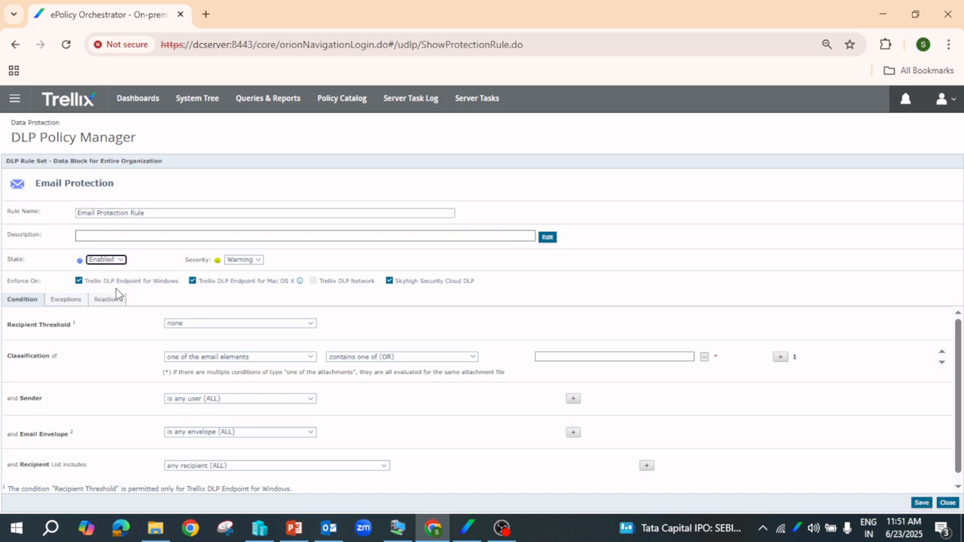
click(253, 263)
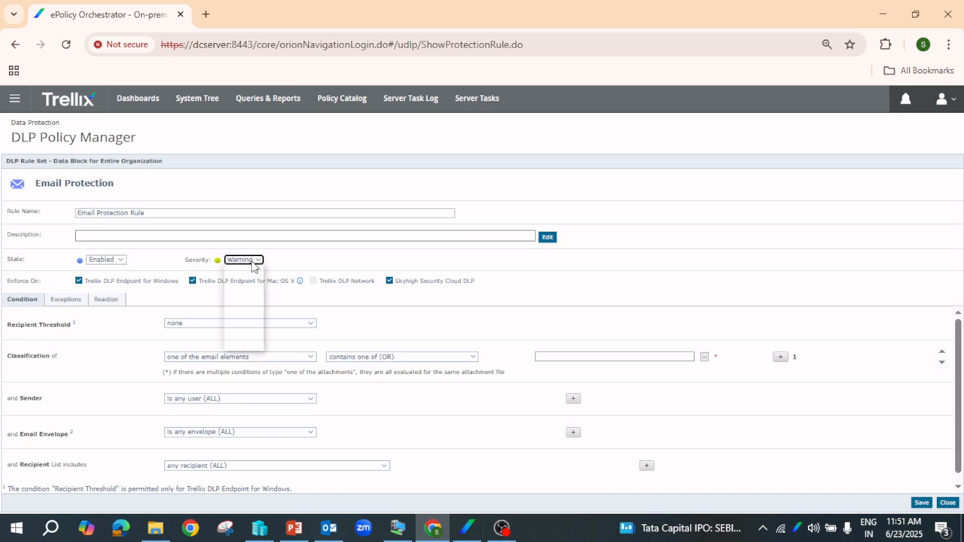
click(243, 329)
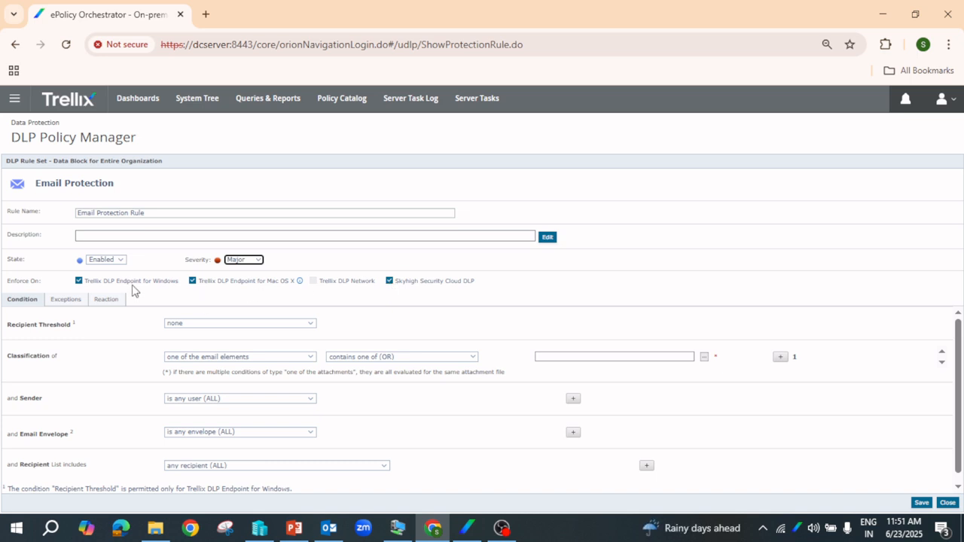
click(193, 282)
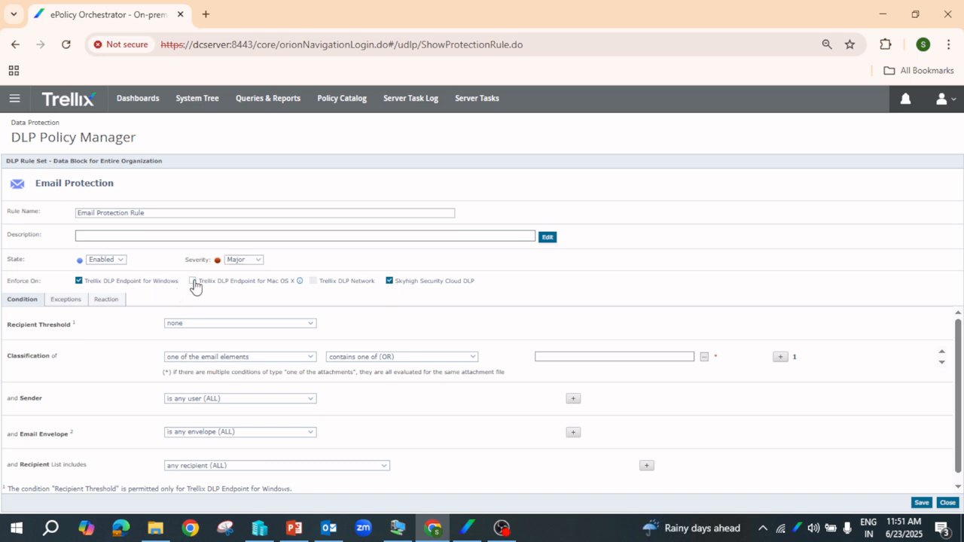
click(390, 282)
click(261, 358)
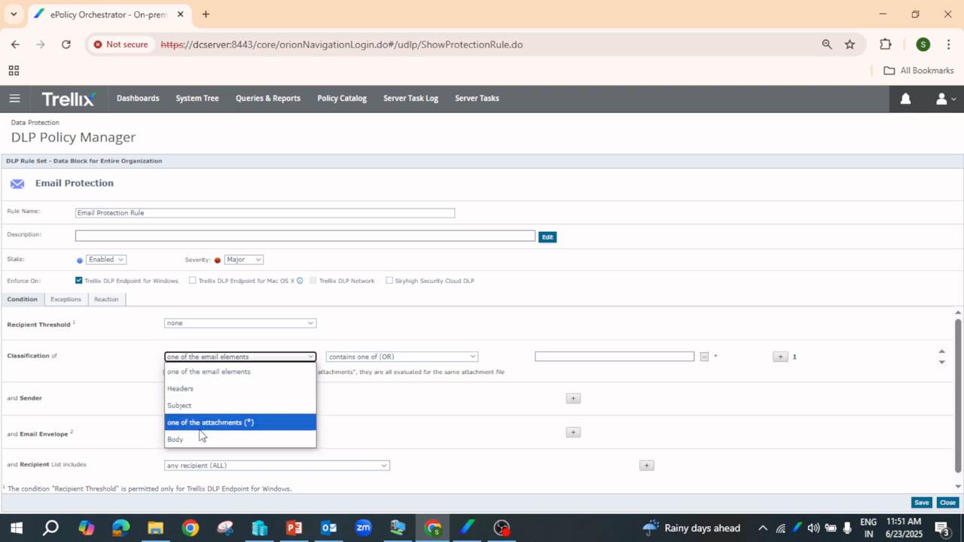
Make the email element classification condition match any data
click(246, 377)
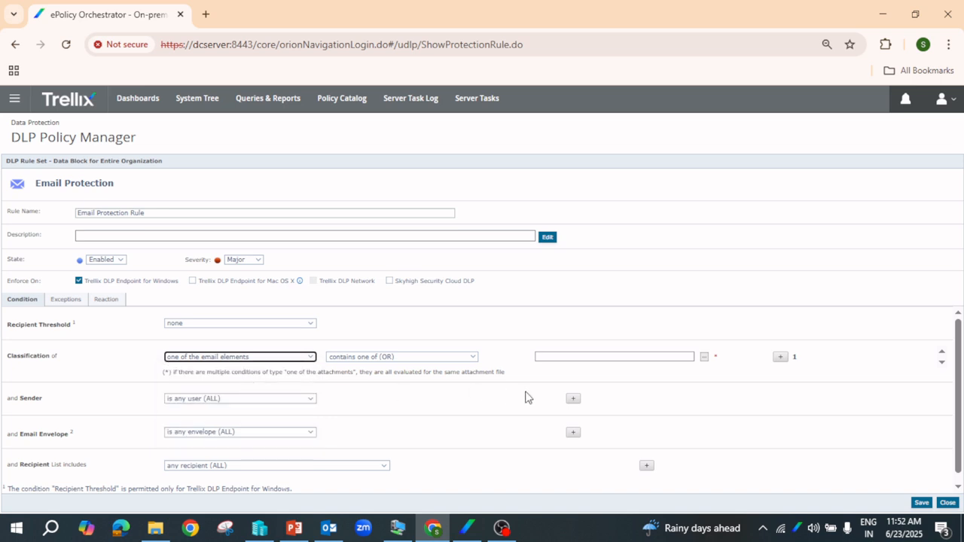
click(455, 358)
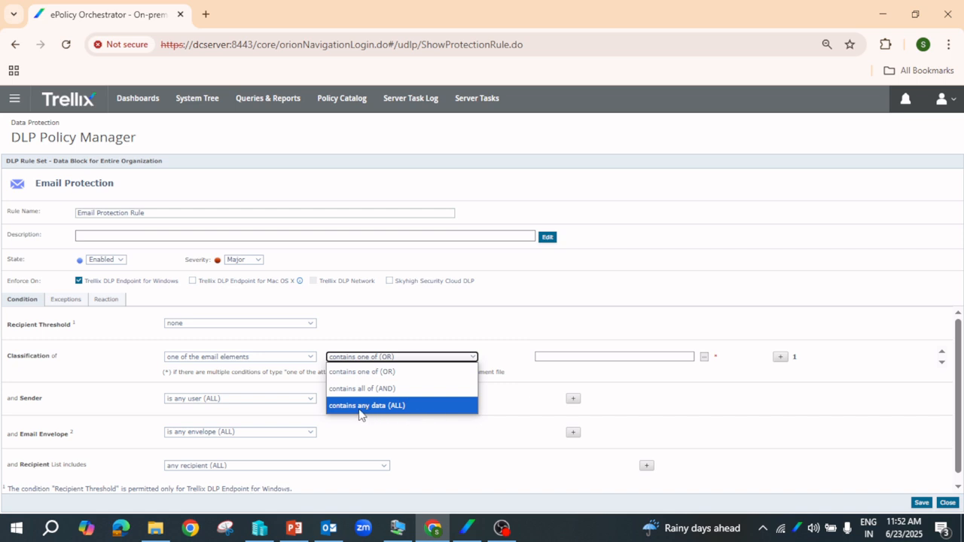
click(390, 407)
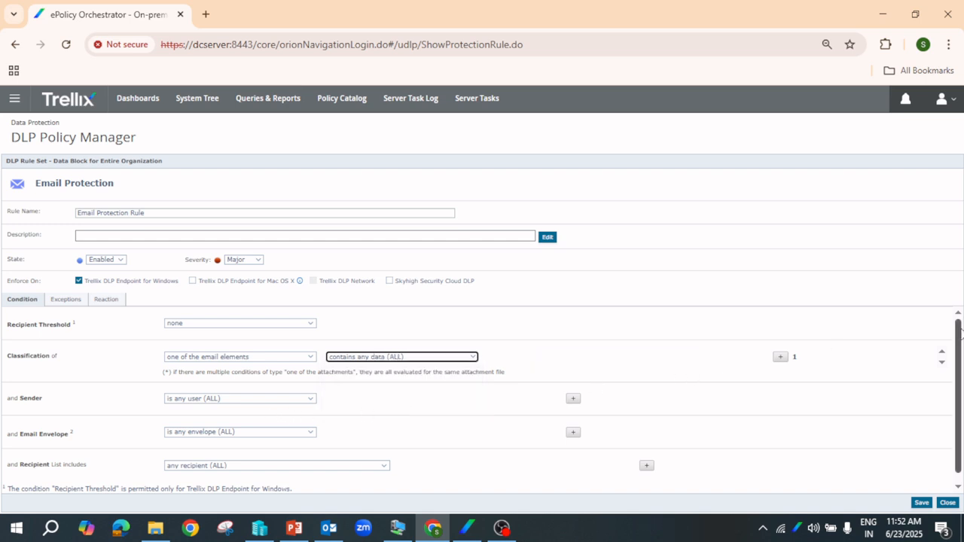
scroll(961, 374, down, 1)
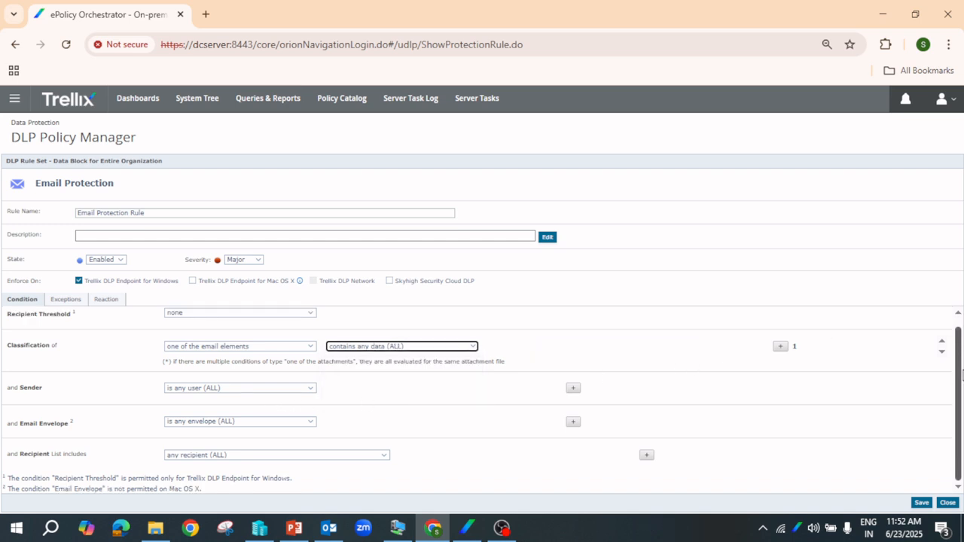
Keep any sender, envelope and recipient, then save the rule and dismiss the errors message
click(241, 389)
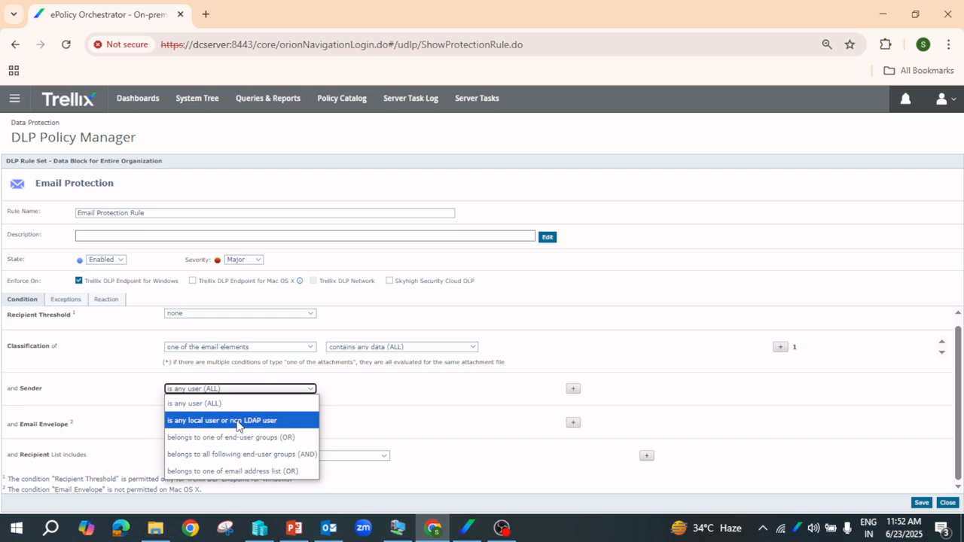
click(220, 405)
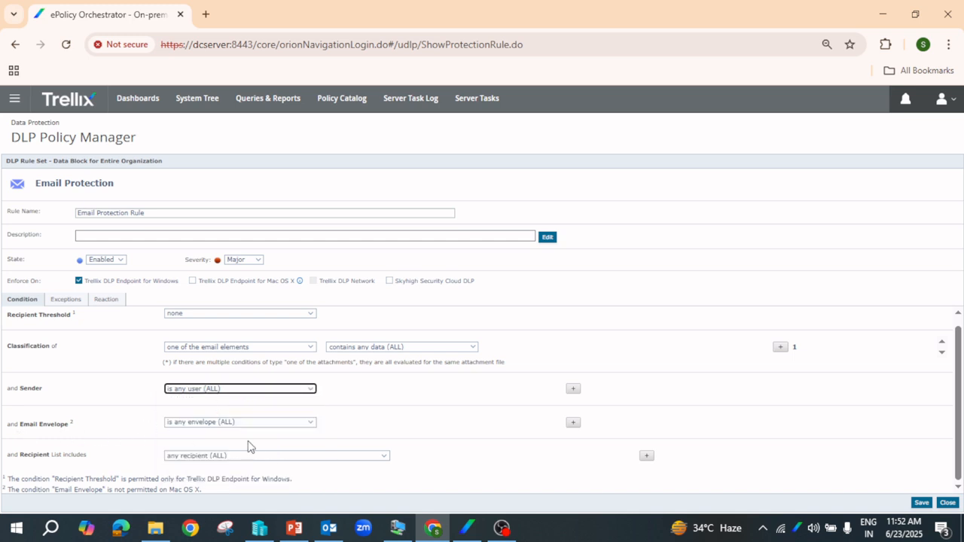
click(248, 426)
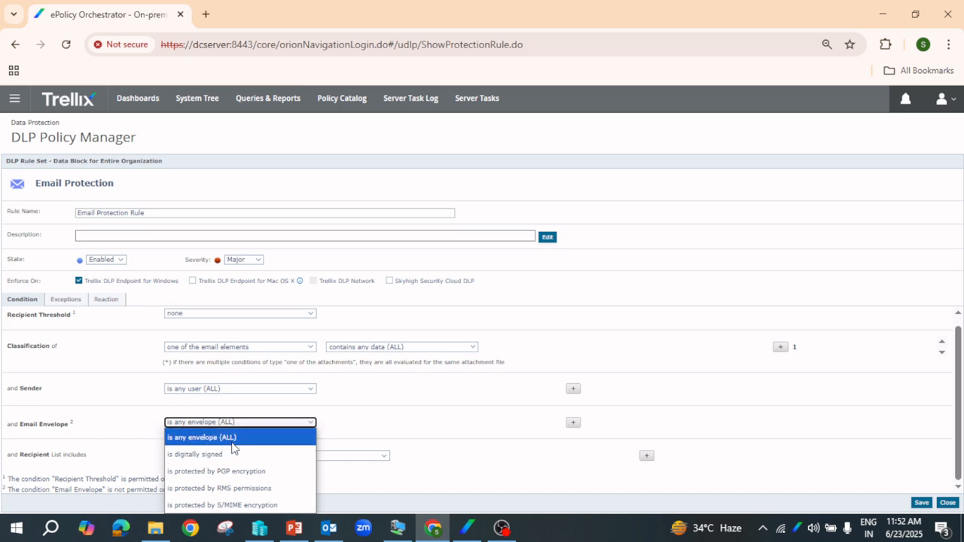
click(230, 439)
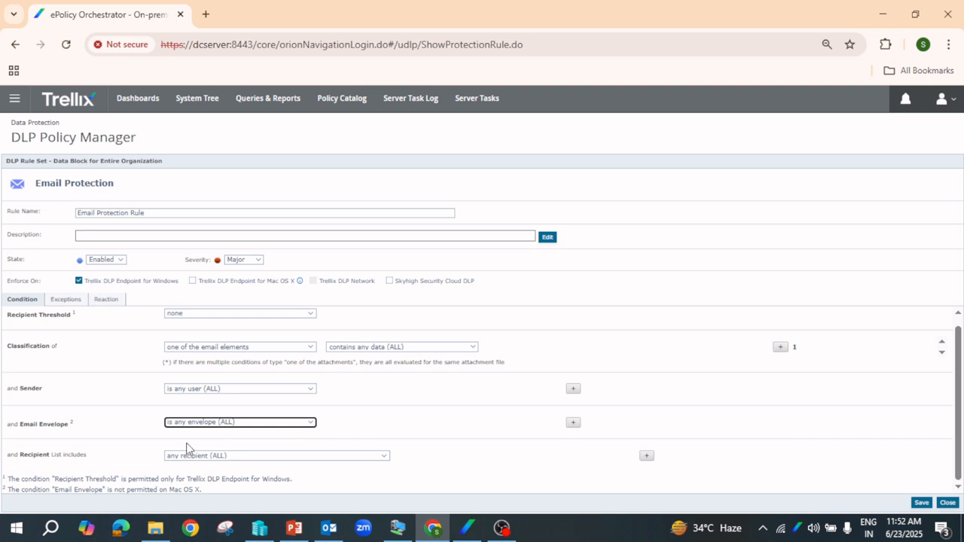
click(380, 459)
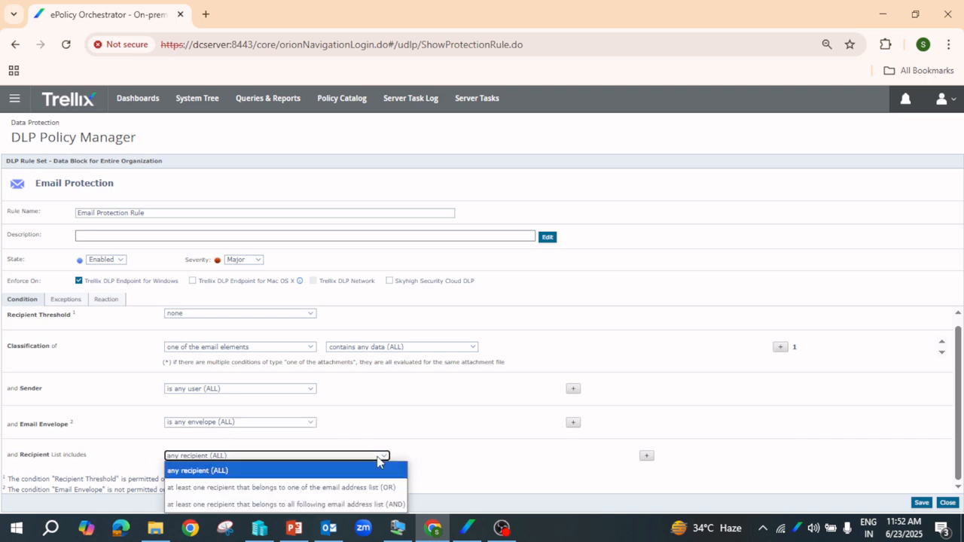
click(379, 459)
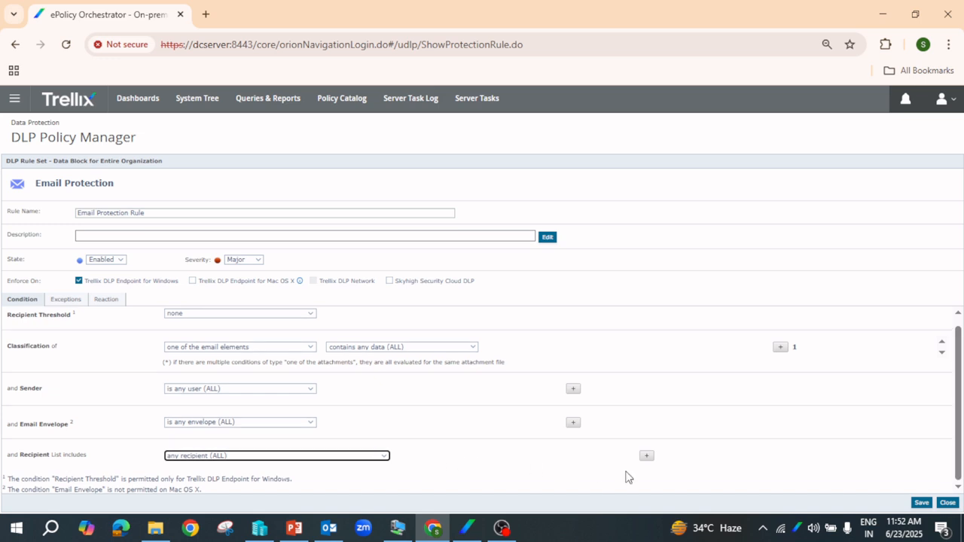
click(920, 502)
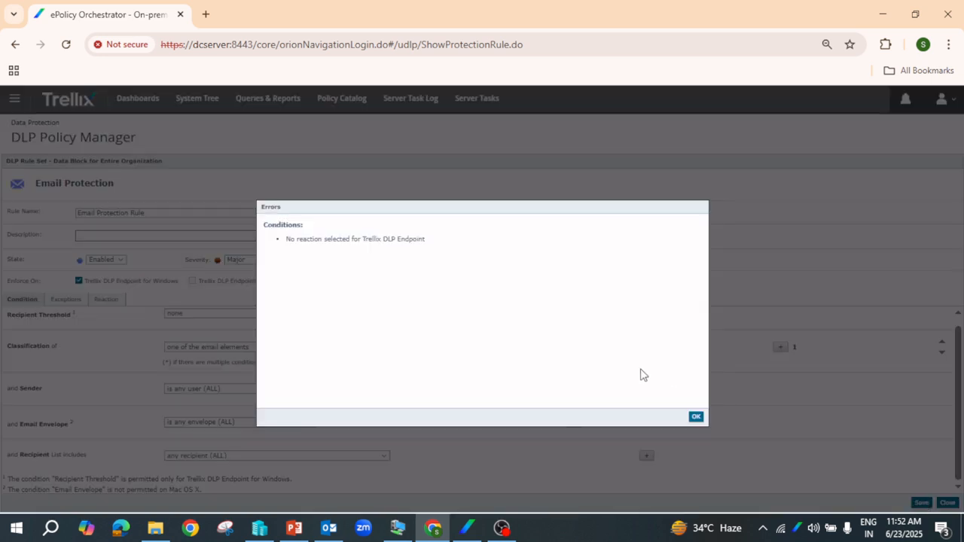
click(697, 419)
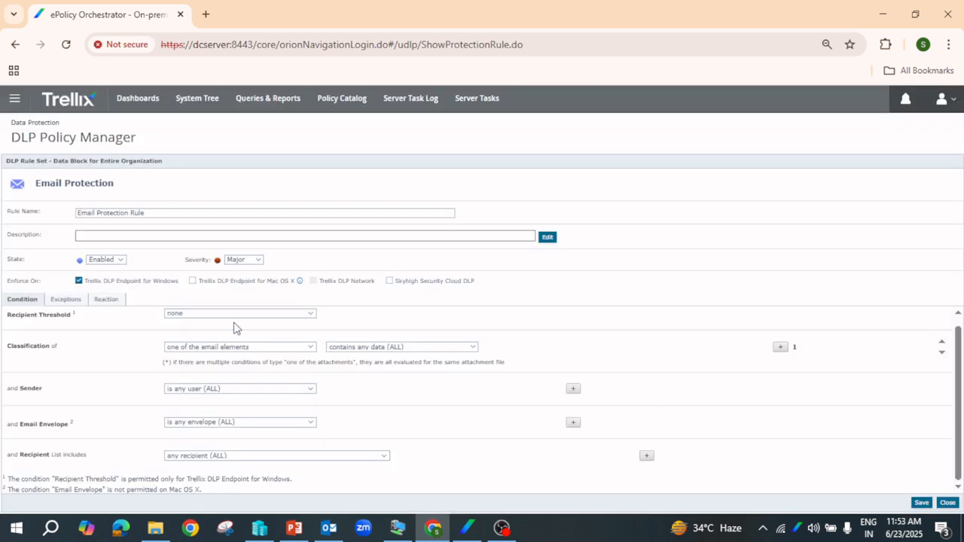
Set the rule's reaction to Block with the Default generic user notification
click(107, 300)
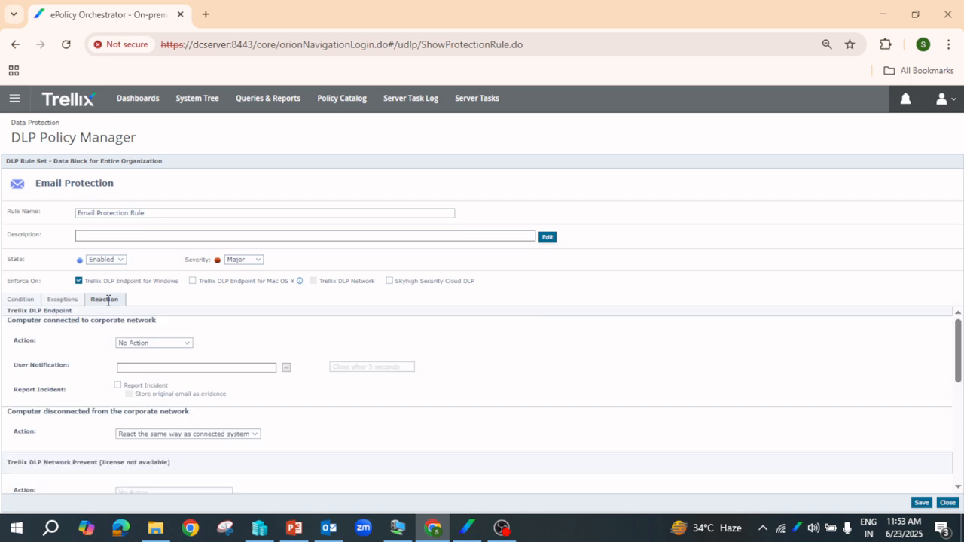
click(178, 345)
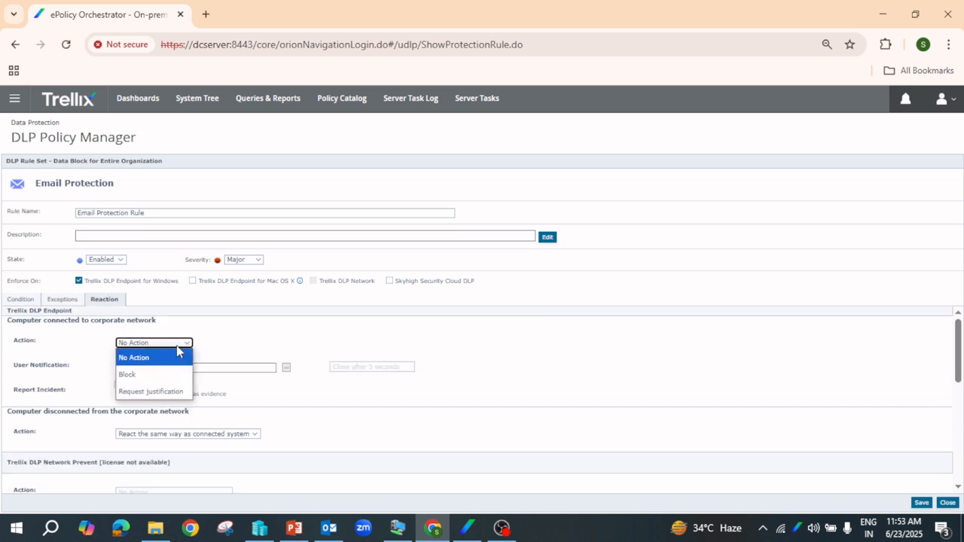
click(135, 375)
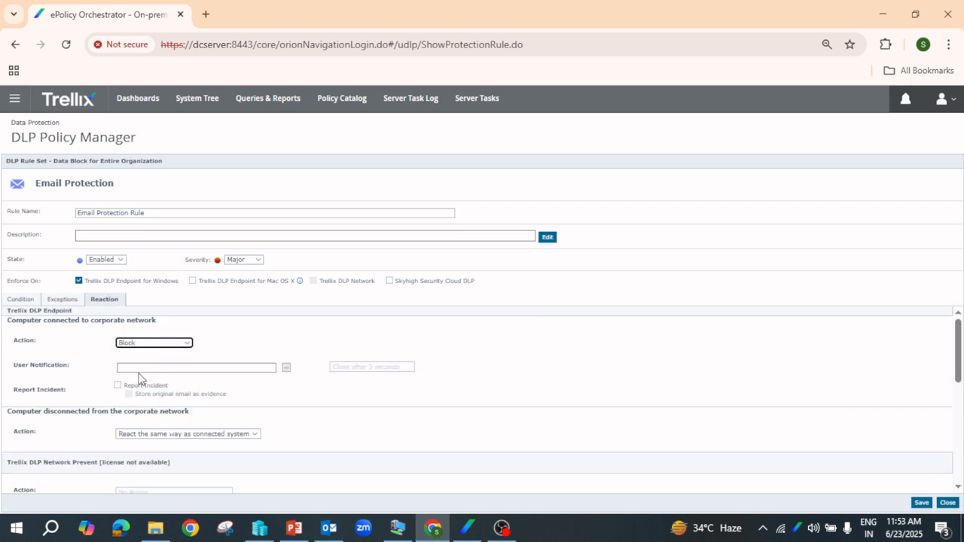
click(286, 368)
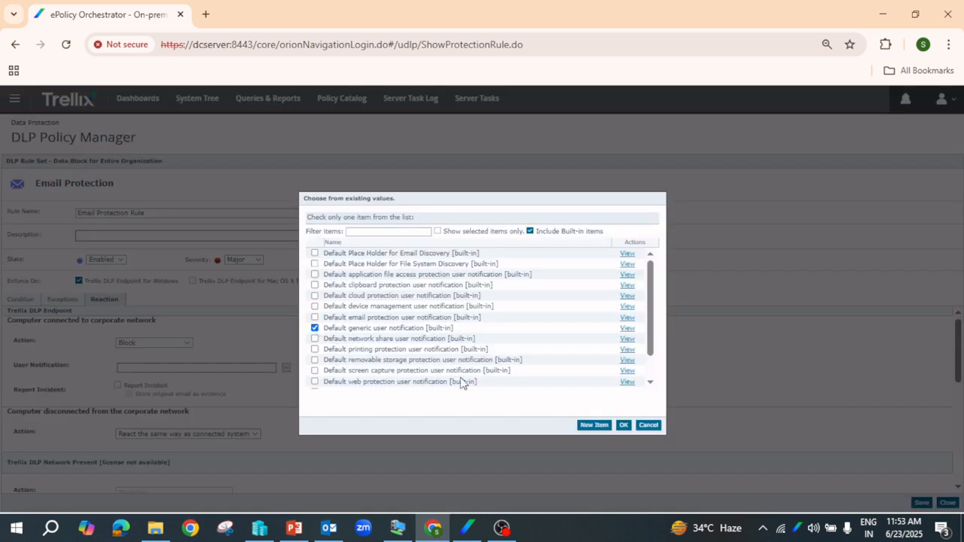
click(623, 426)
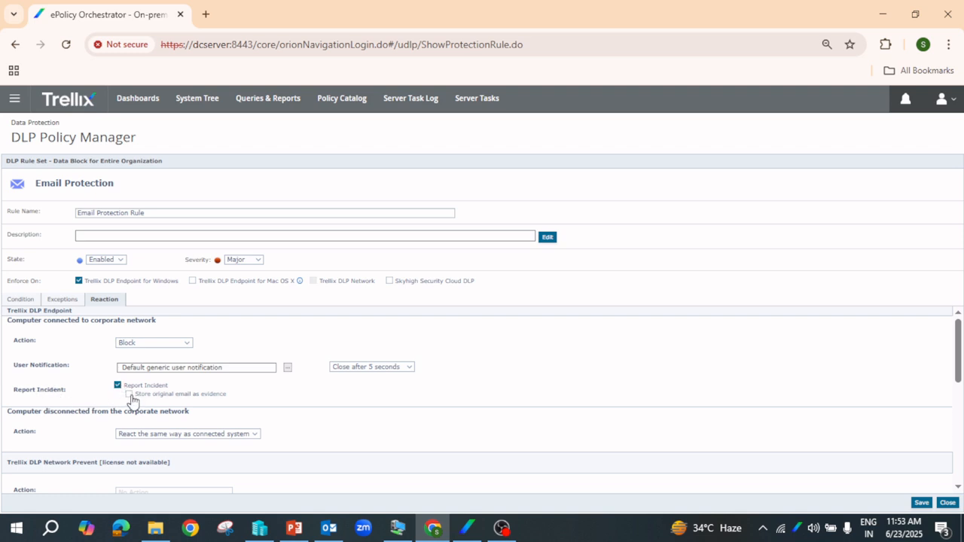
Report incidents storing the original email, save despite the warning, and close the rule set
click(128, 394)
click(922, 503)
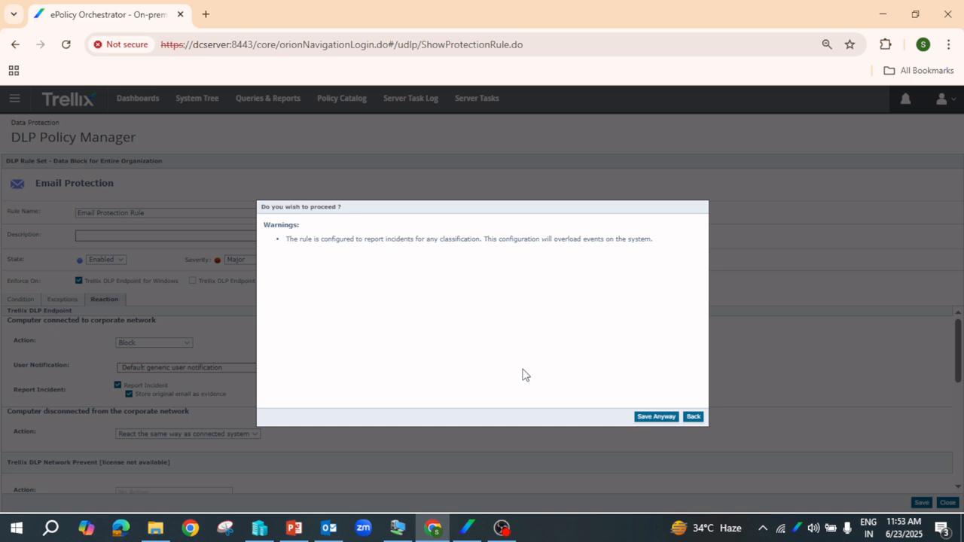
click(655, 419)
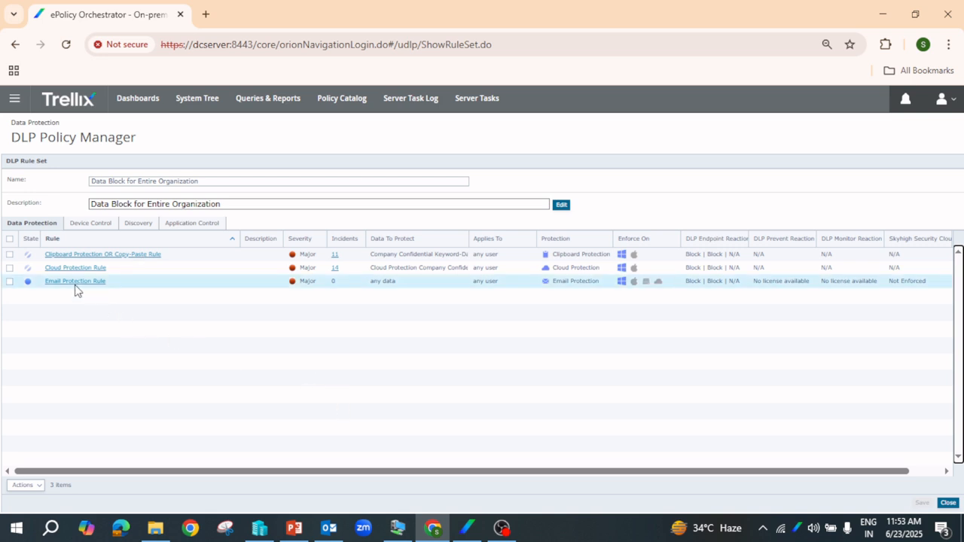
click(948, 504)
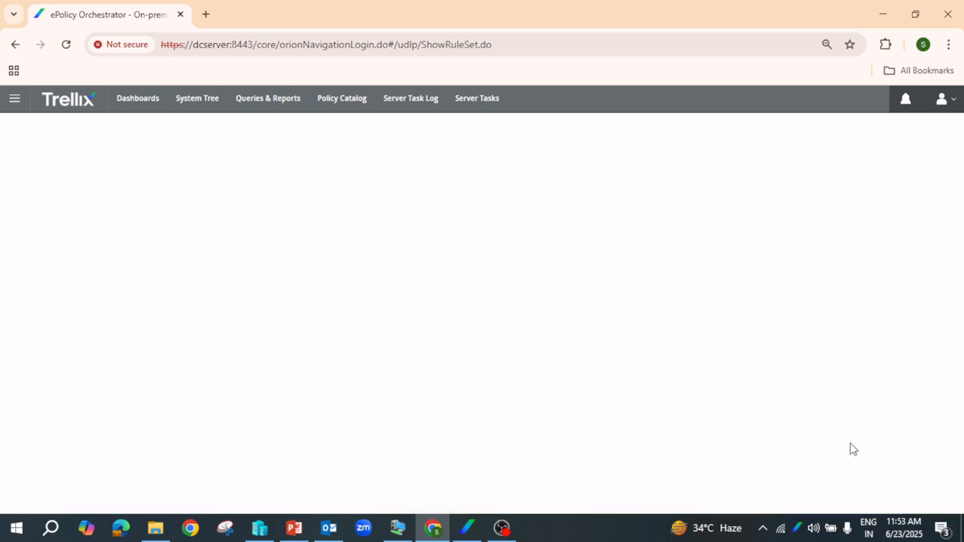
Apply the DATA PREVENT-BLOCK policy through Apply Selected Policies and acknowledge the success message
click(76, 160)
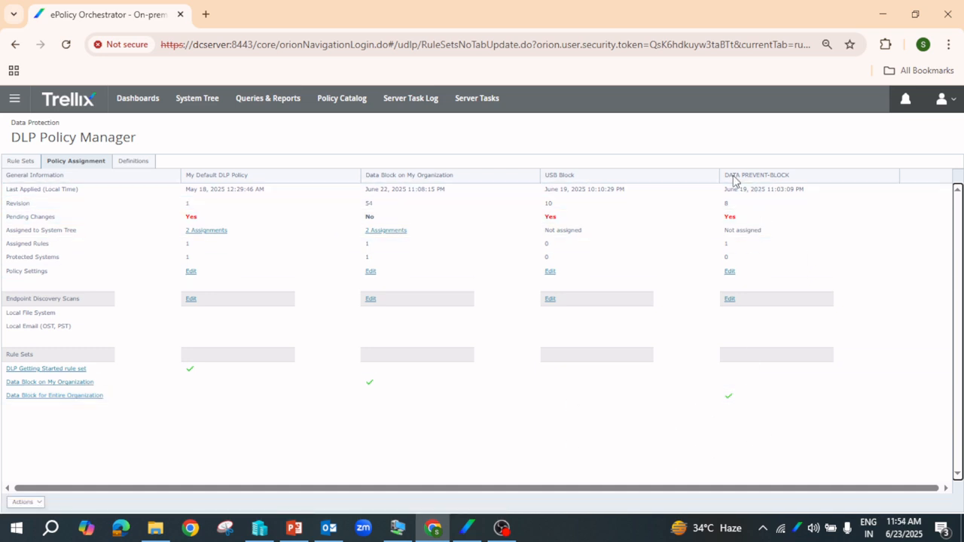
click(42, 504)
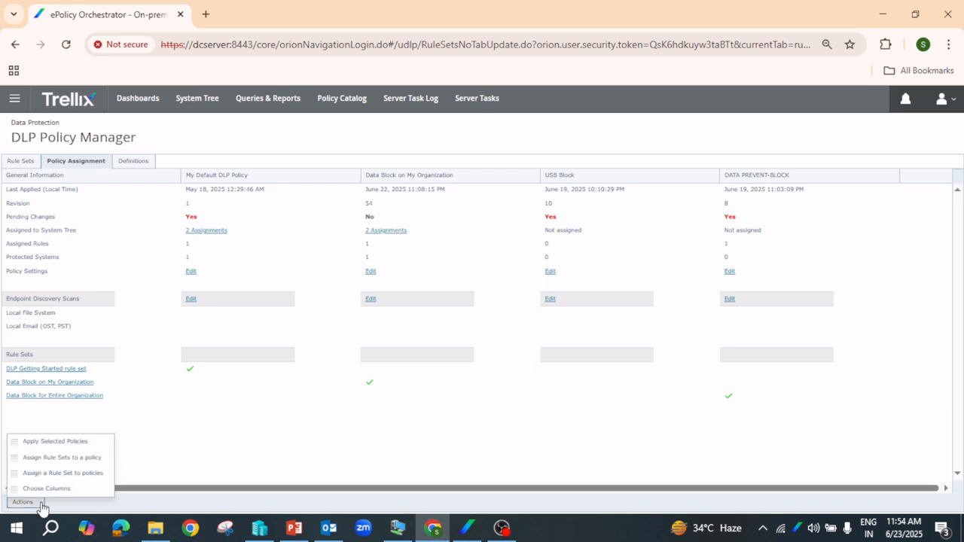
click(62, 444)
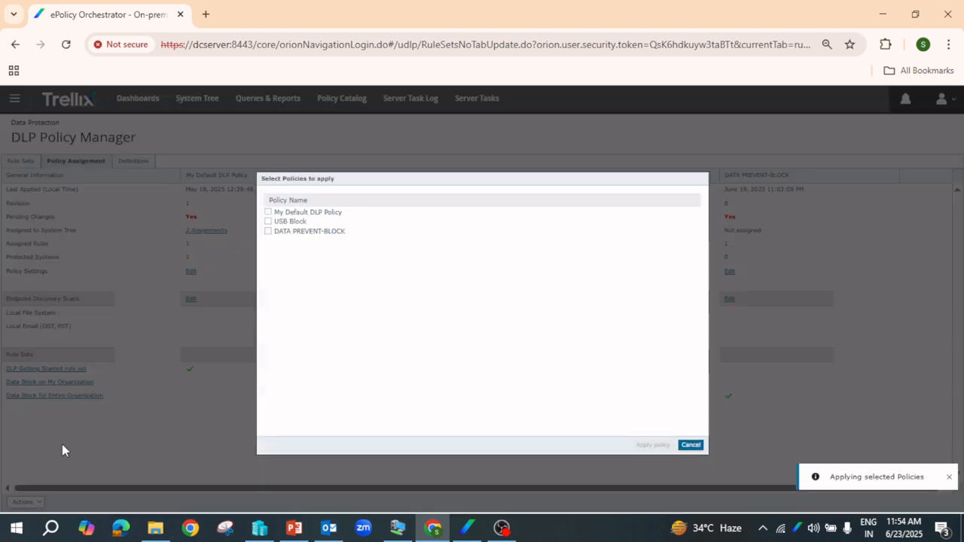
click(268, 231)
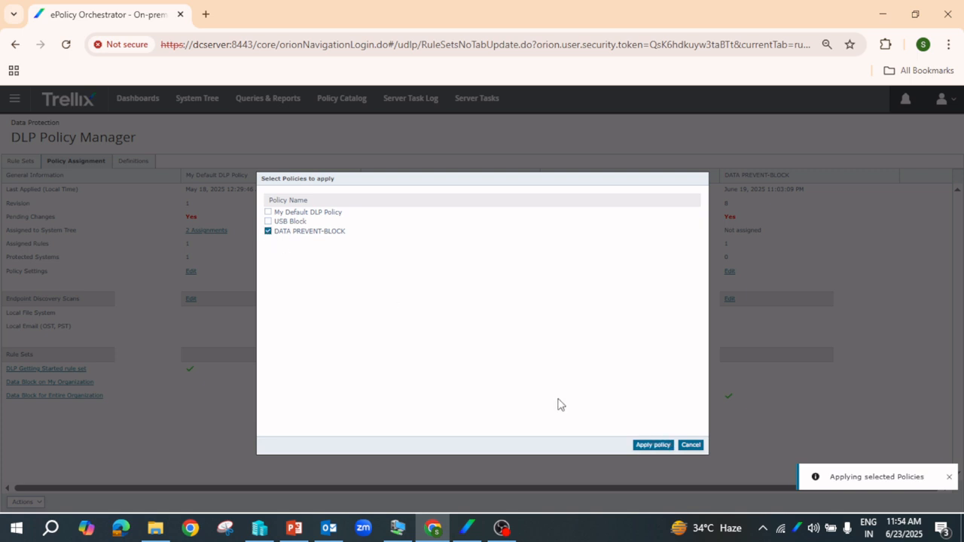
click(655, 447)
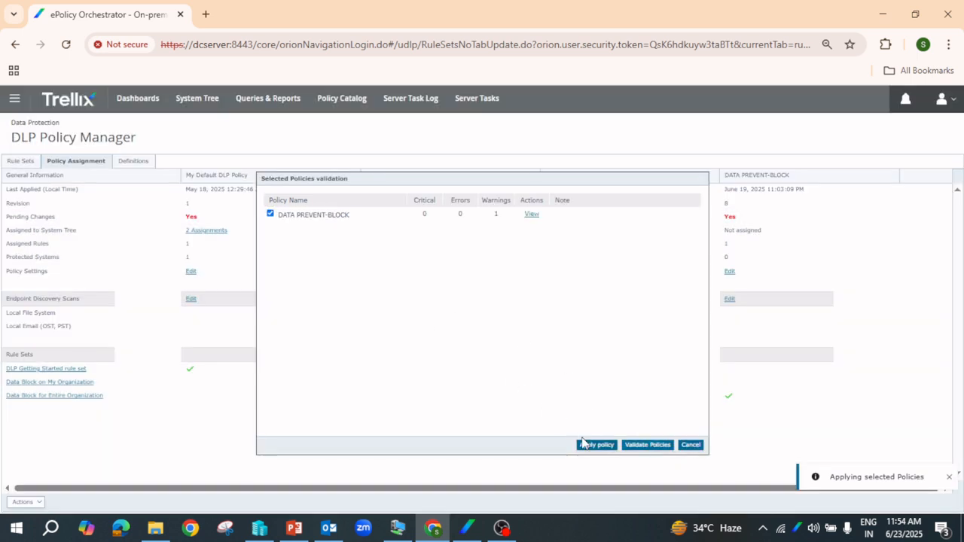
click(594, 446)
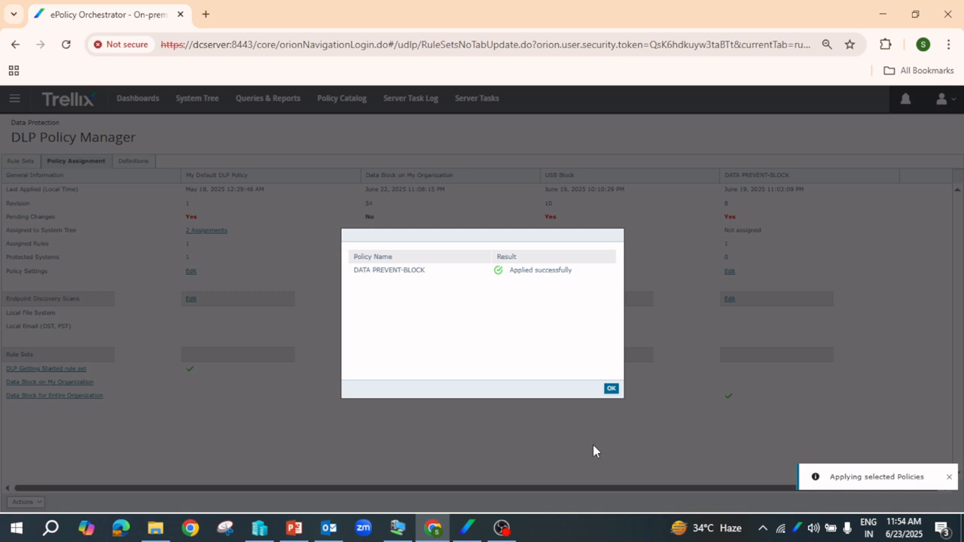
click(611, 389)
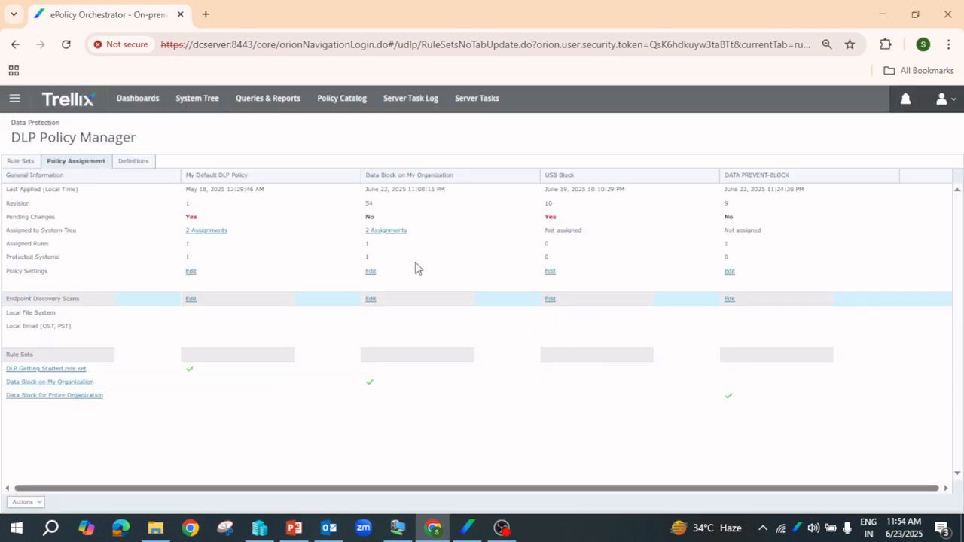
click(206, 100)
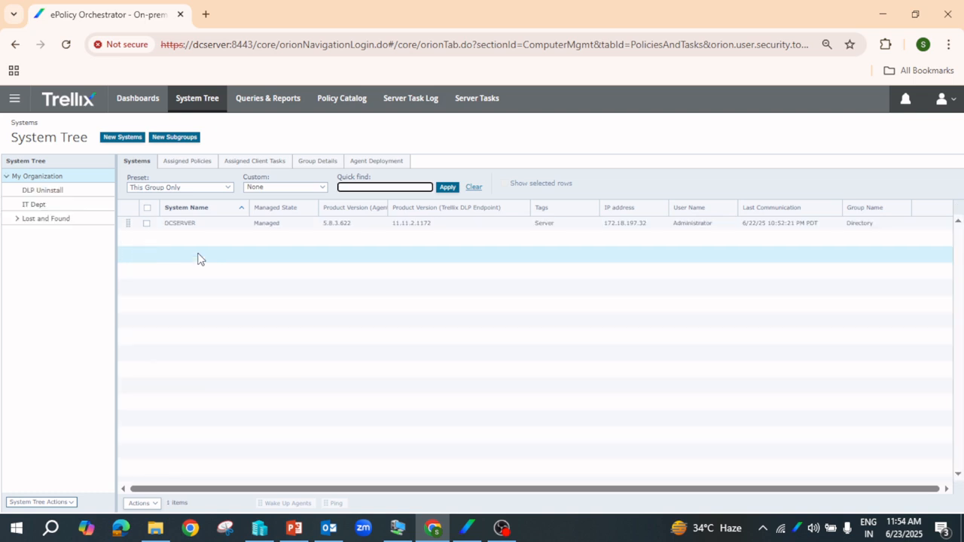
Show This Group and All Subgroups and select the DESKTOP-HOE0RTT workstation
click(214, 188)
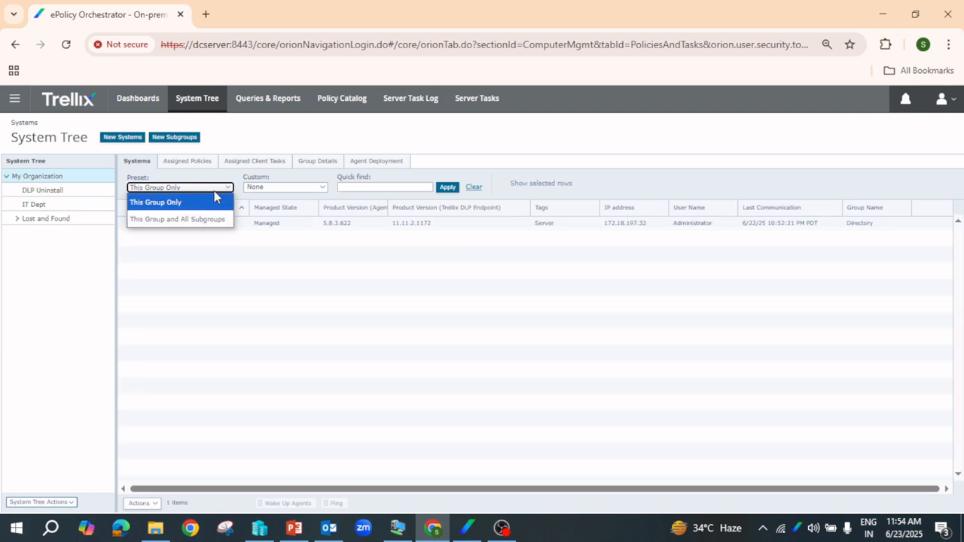
click(174, 219)
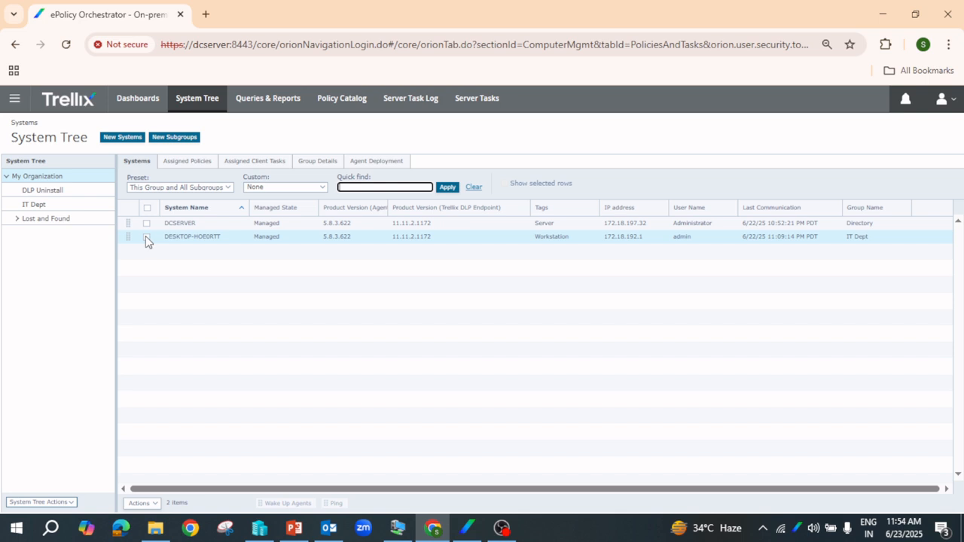
click(146, 236)
Assign DATA PREVENT-BLOCK as DESKTOP-HOE0RTT's DLP Policy and save the assignment
click(142, 503)
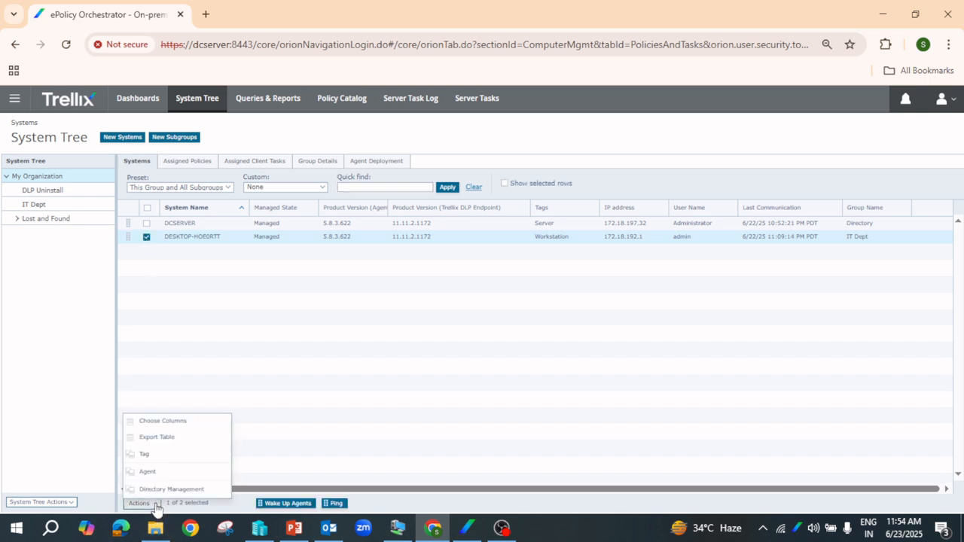
mouse_move(159, 494)
mouse_move(160, 473)
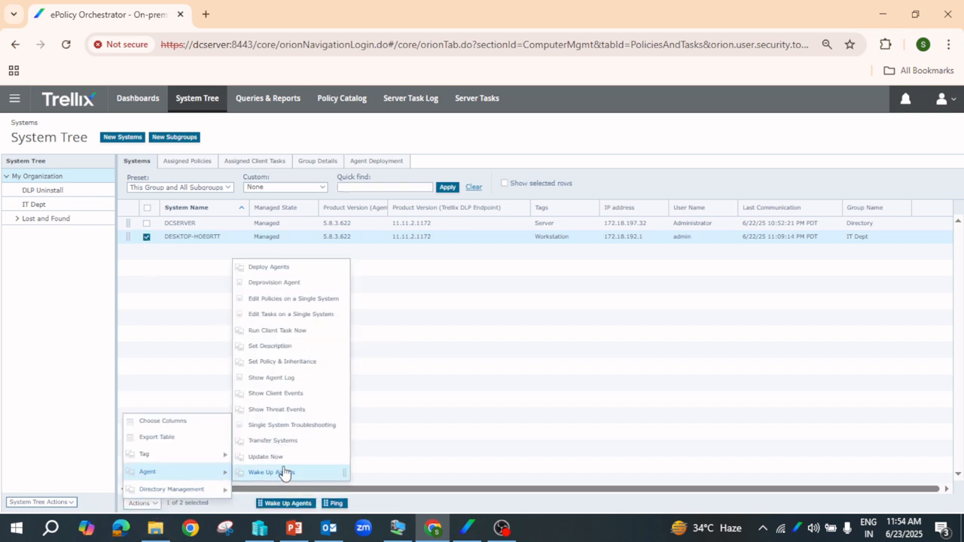
click(278, 301)
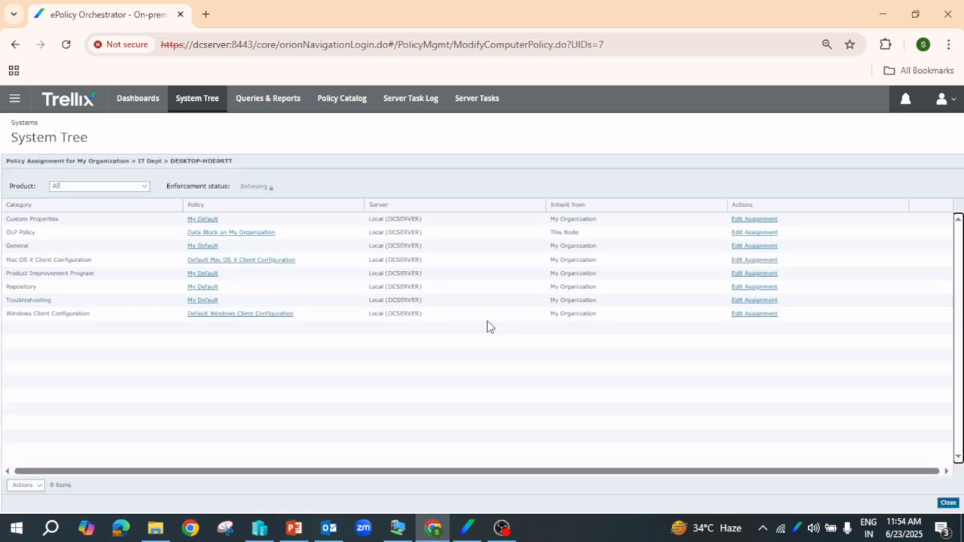
click(757, 232)
click(225, 238)
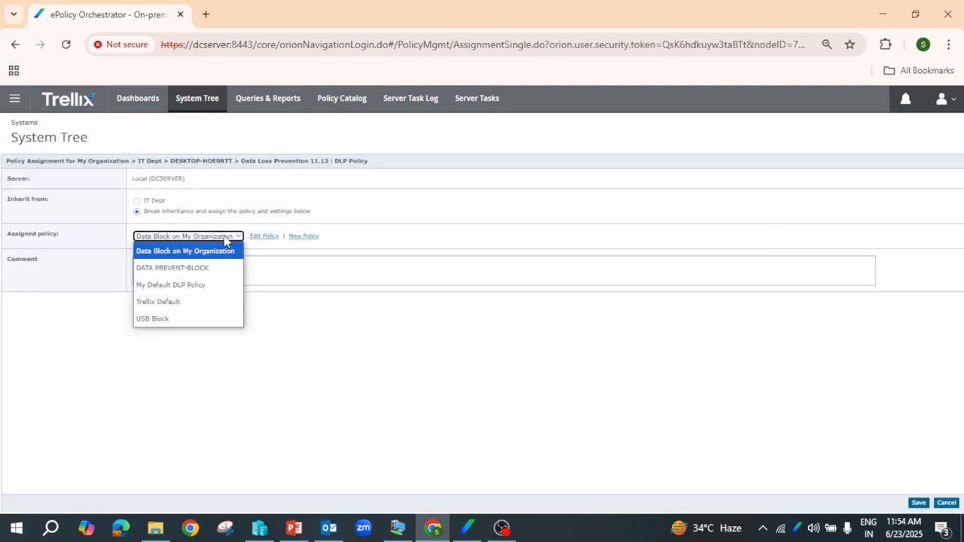
click(153, 270)
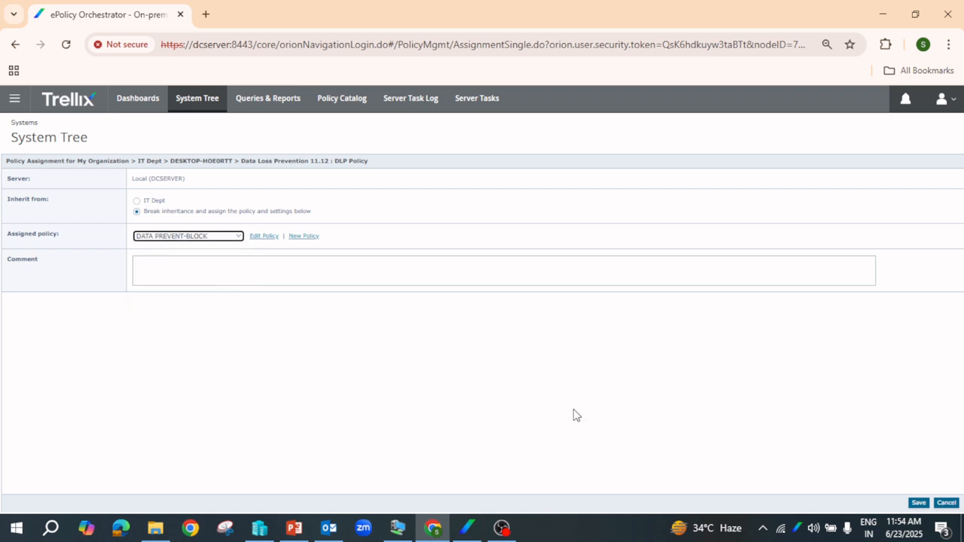
click(919, 504)
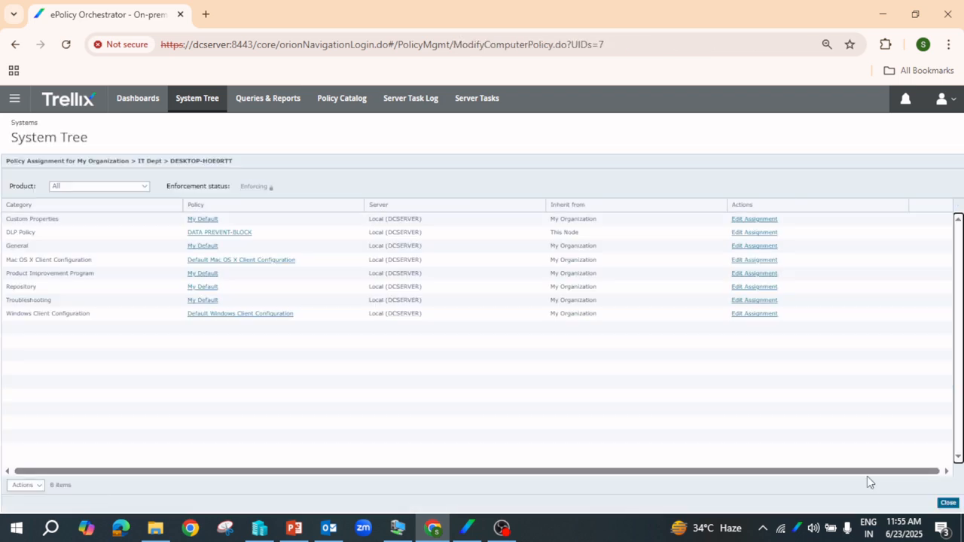
click(947, 503)
click(467, 528)
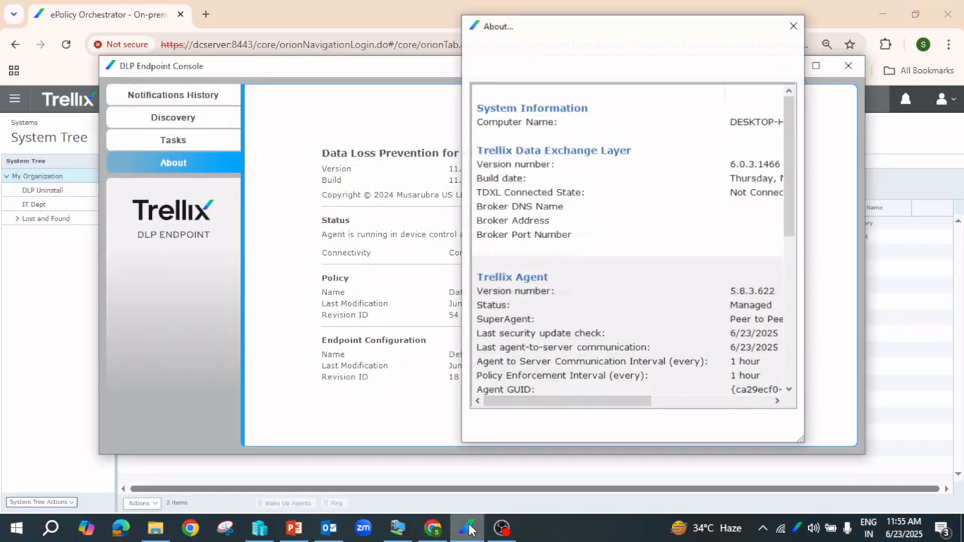
Switch between the ePO browser and DLP Endpoint Console, then close the console
click(64, 282)
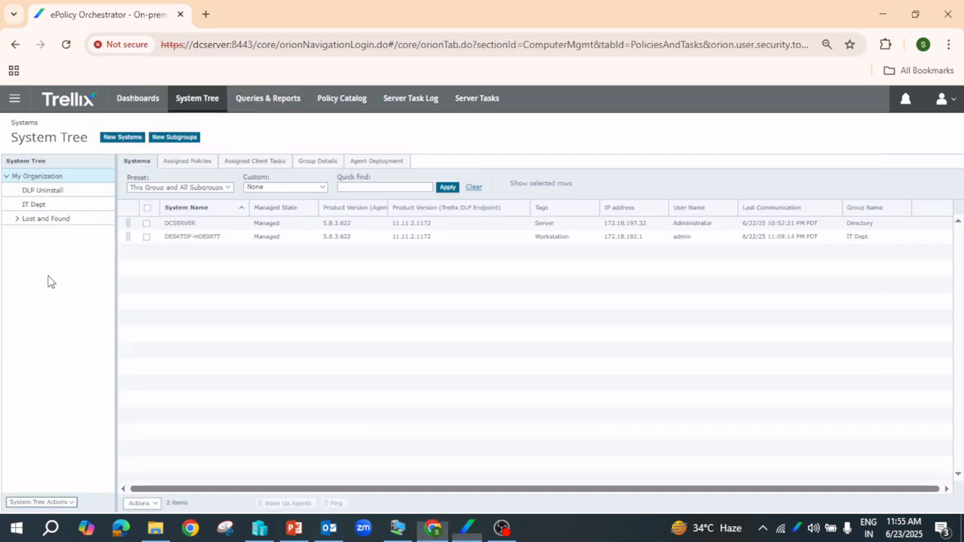
click(432, 525)
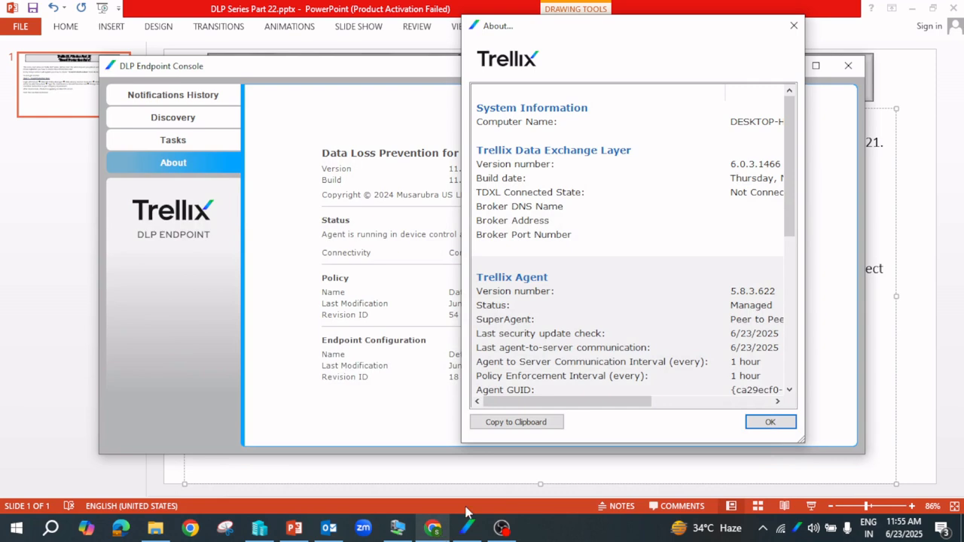
click(434, 63)
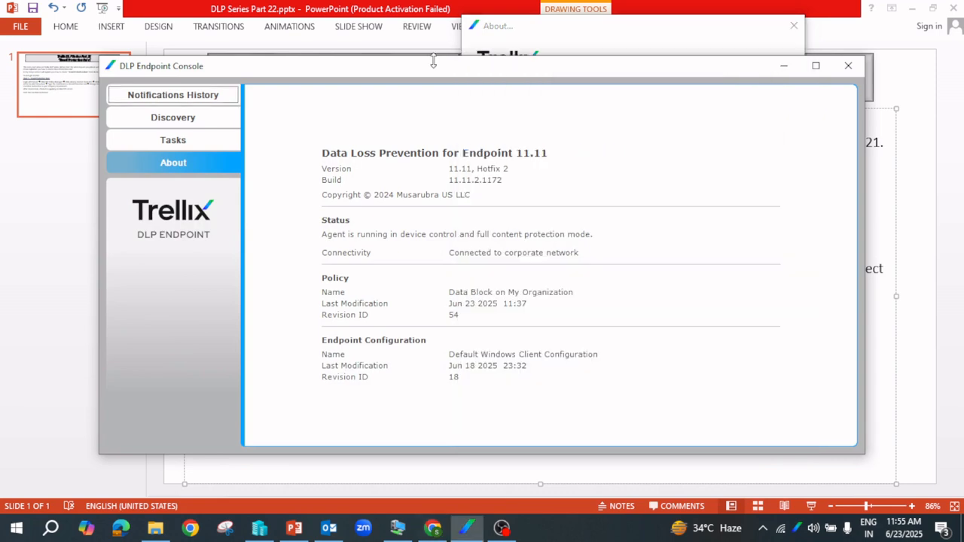
click(781, 68)
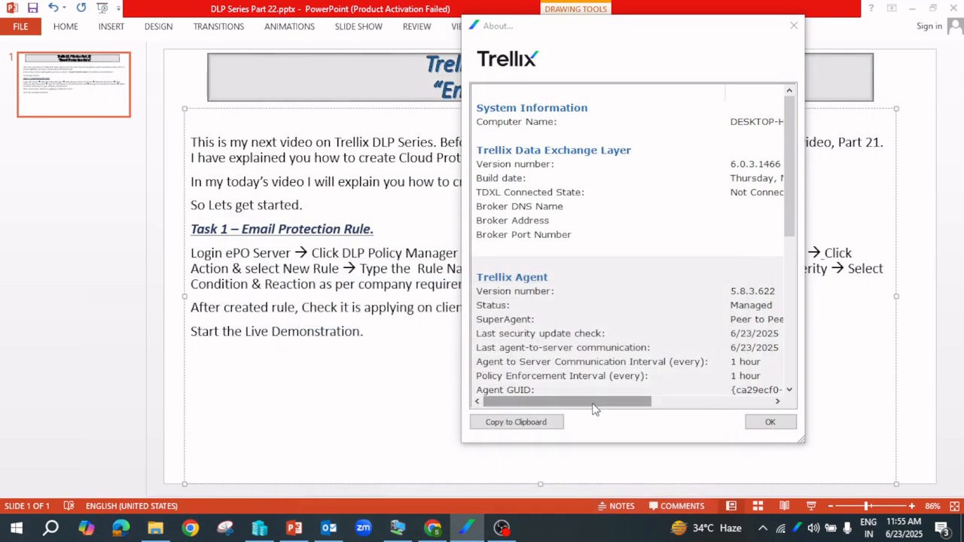
drag(603, 402, 655, 405)
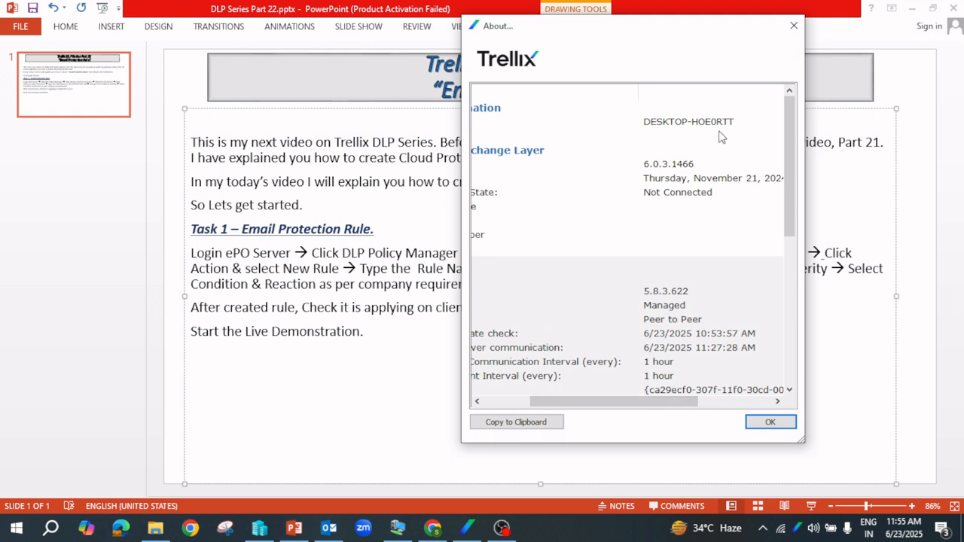
click(433, 530)
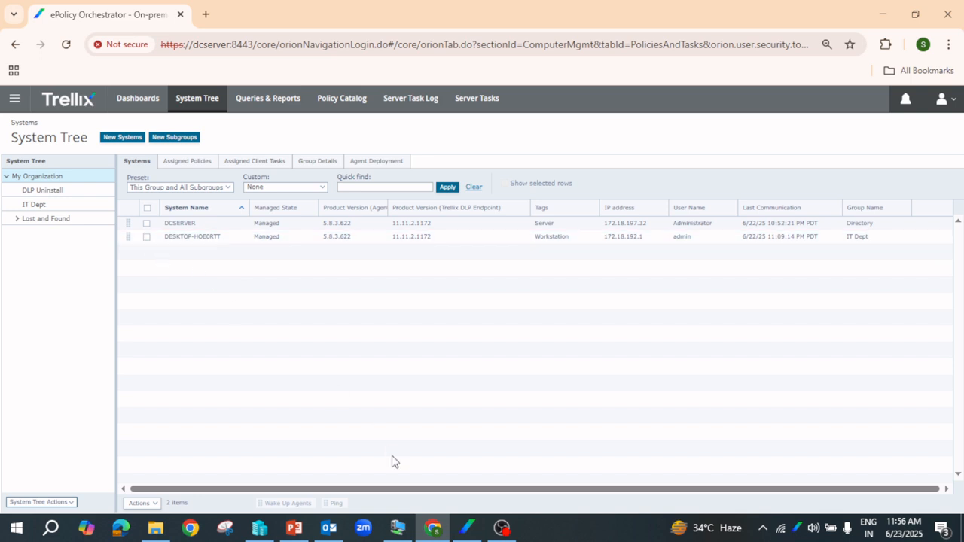
click(469, 529)
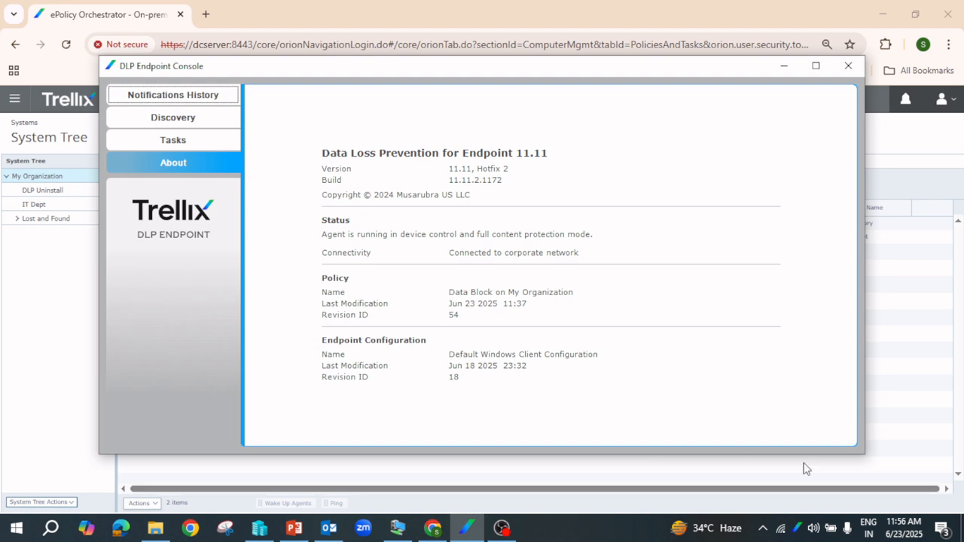
click(848, 65)
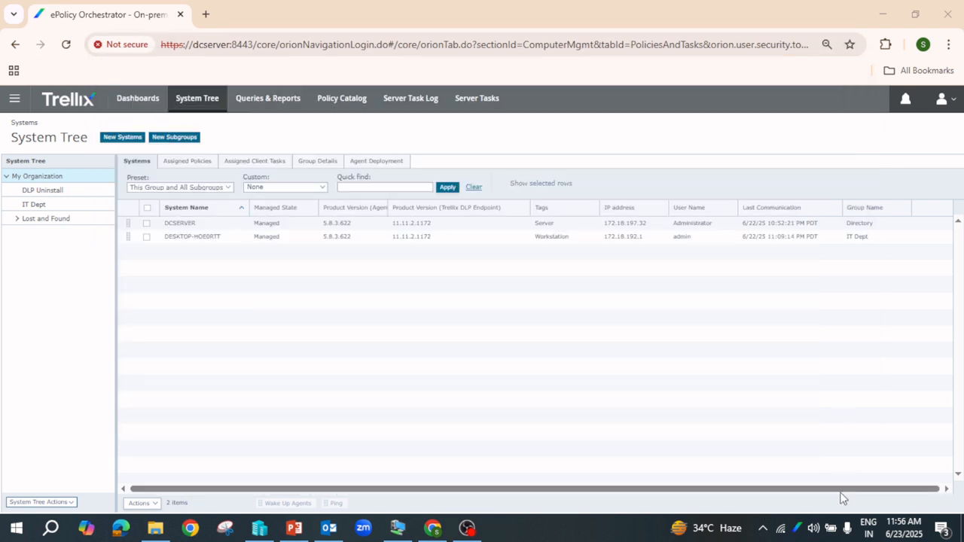
Relaunch DLP Endpoint Console from the Trellix tray, view About showing Data Block on My Organization revision 54
right_click(798, 528)
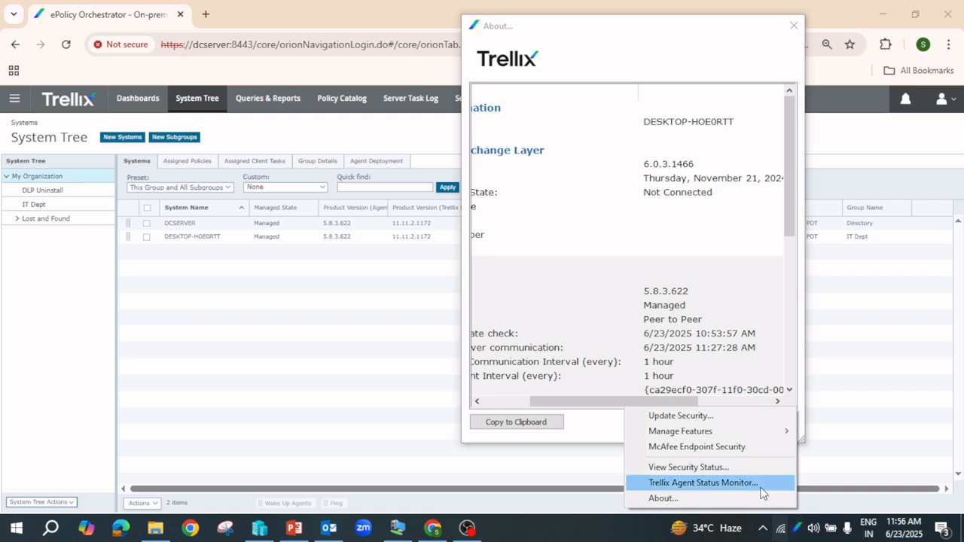
mouse_move(712, 441)
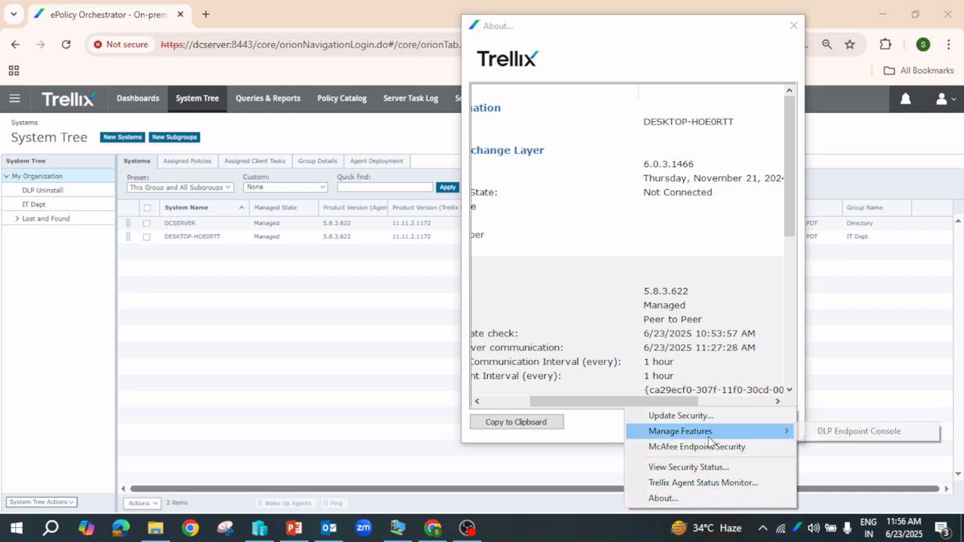
click(884, 437)
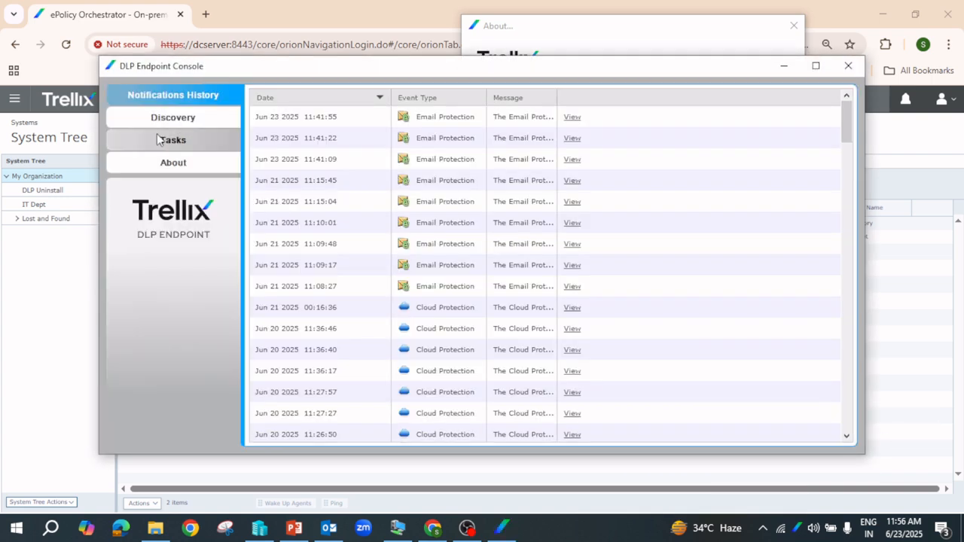
click(178, 163)
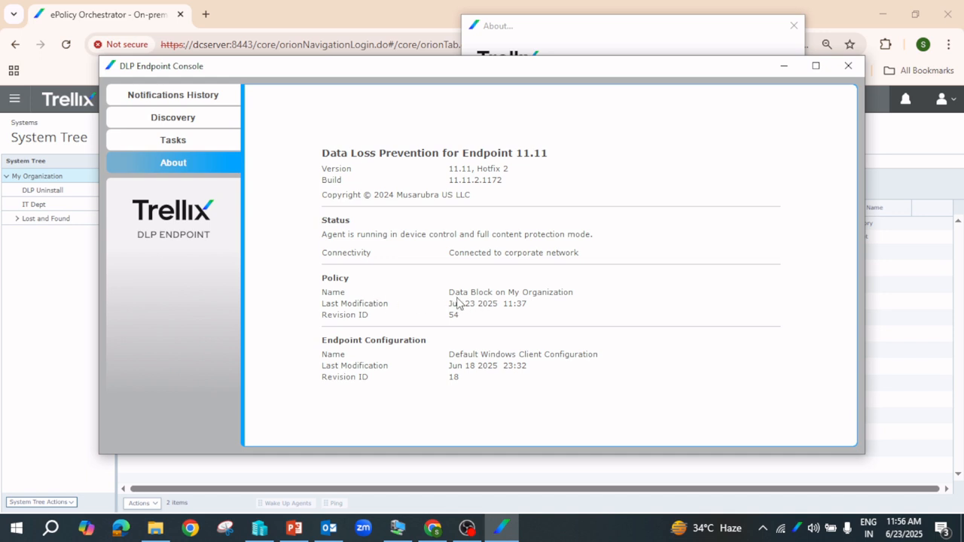
click(598, 31)
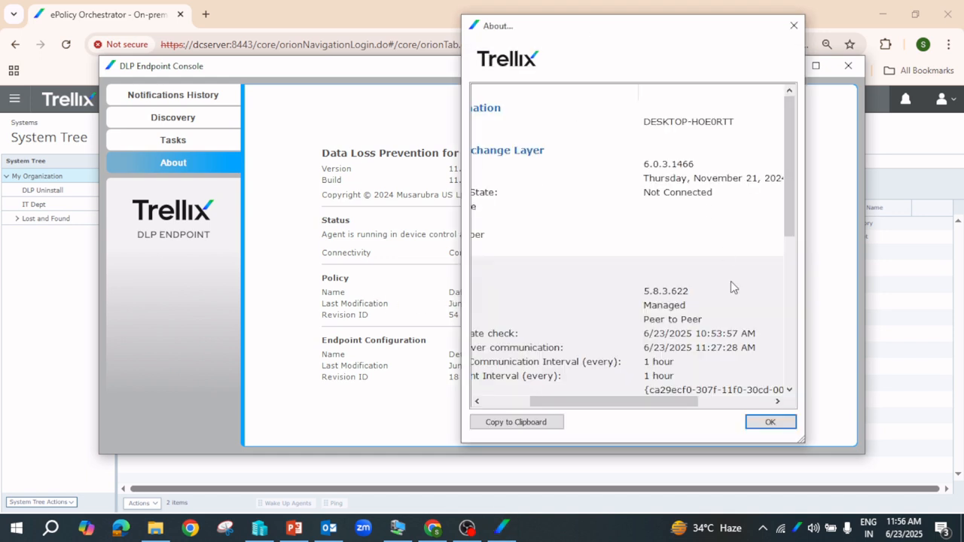
click(774, 426)
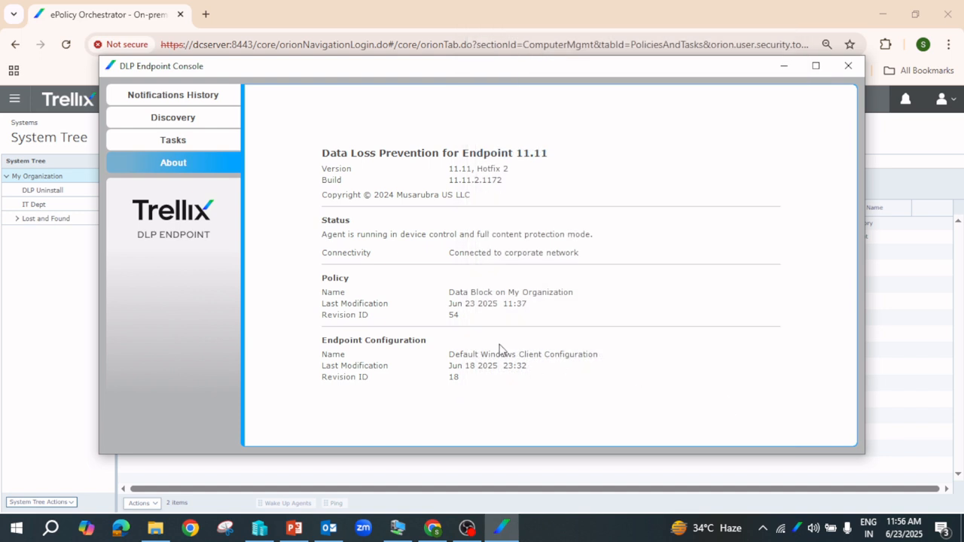
Check for new policies and enforce them in Trellix Agent Monitor, reaching DATA PREVENT-BLOCK revision 9
right_click(799, 529)
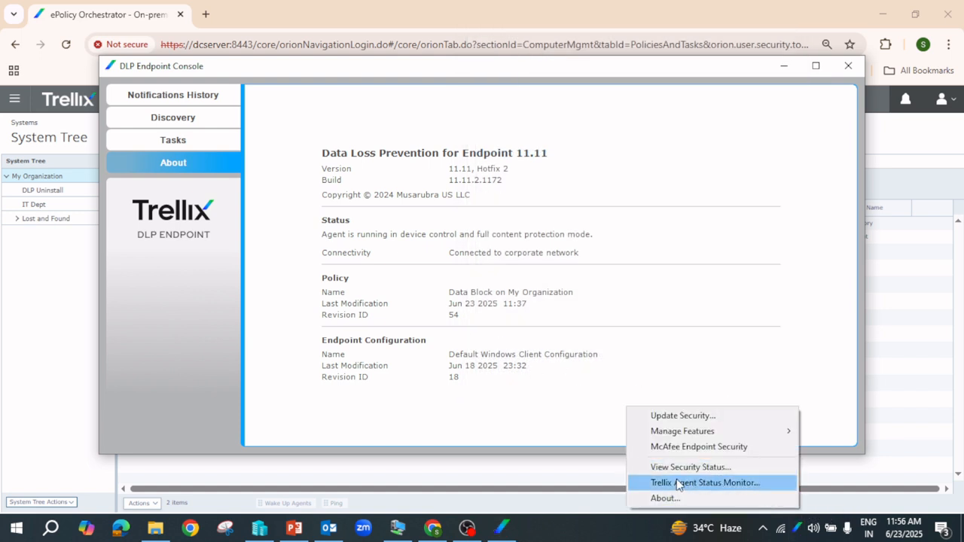
click(722, 486)
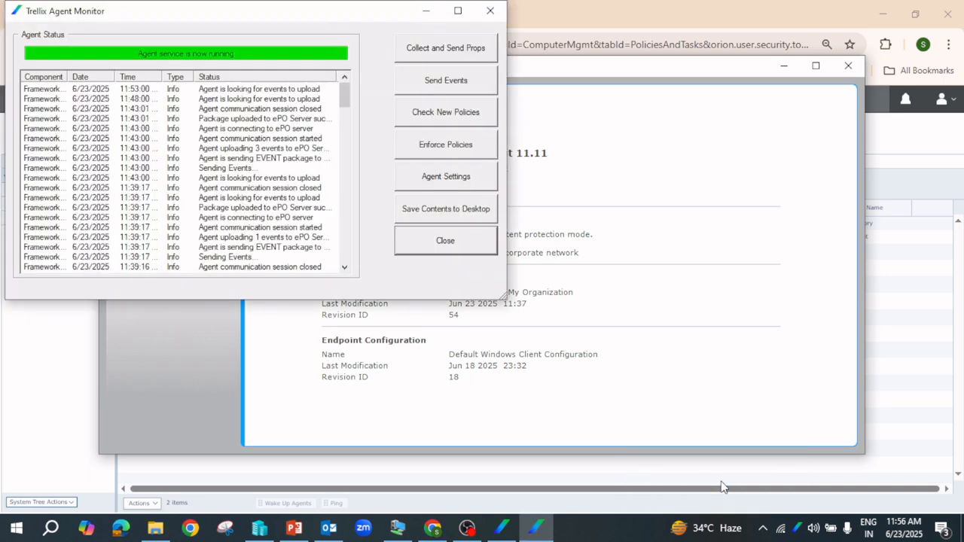
drag(580, 79, 694, 99)
click(292, 15)
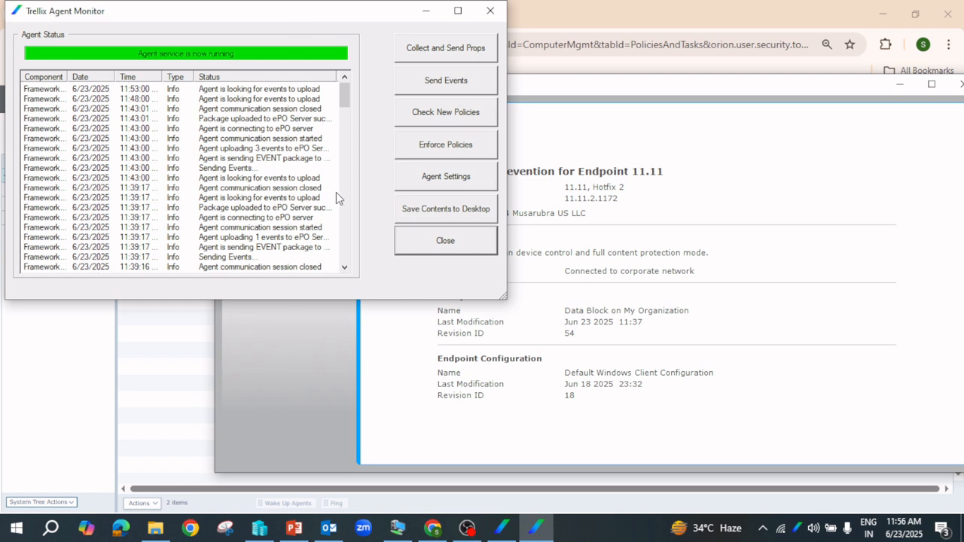
click(427, 119)
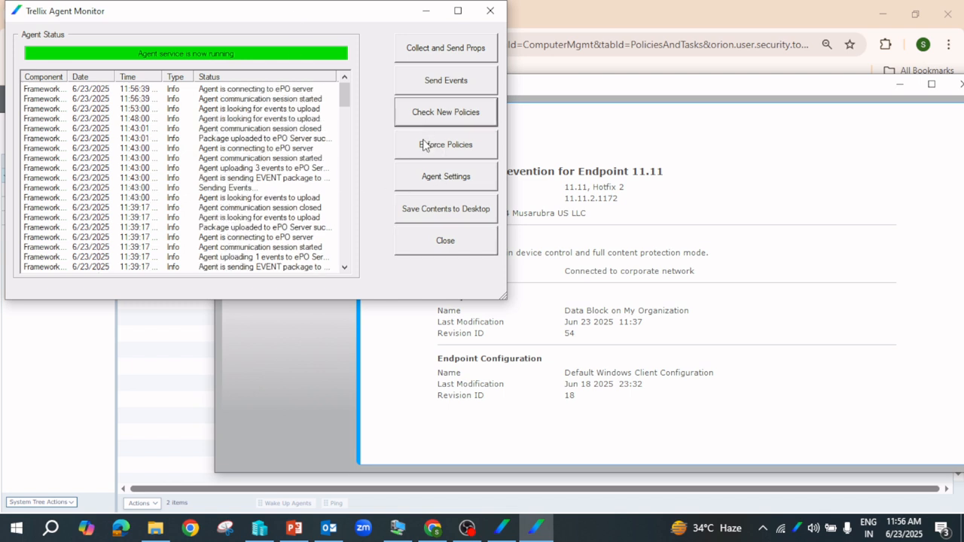
click(424, 145)
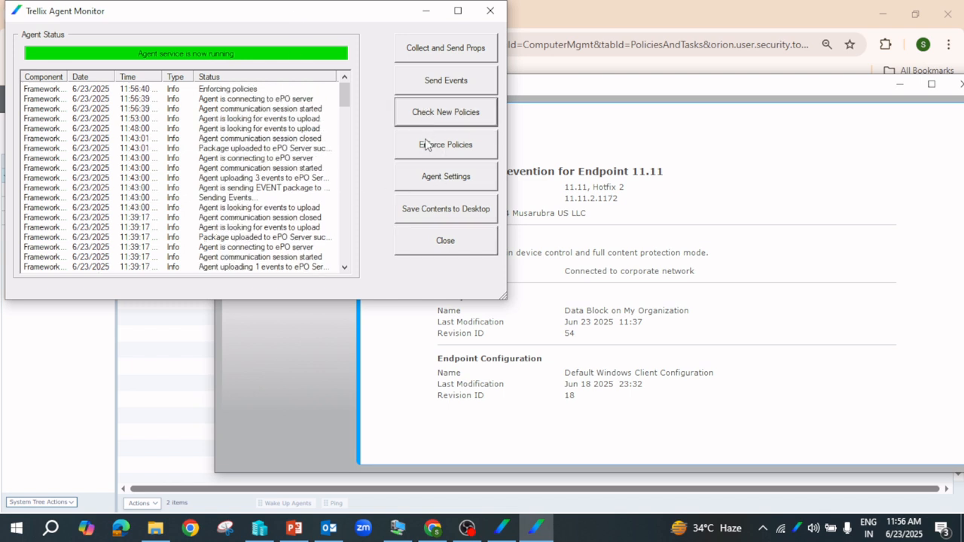
click(430, 144)
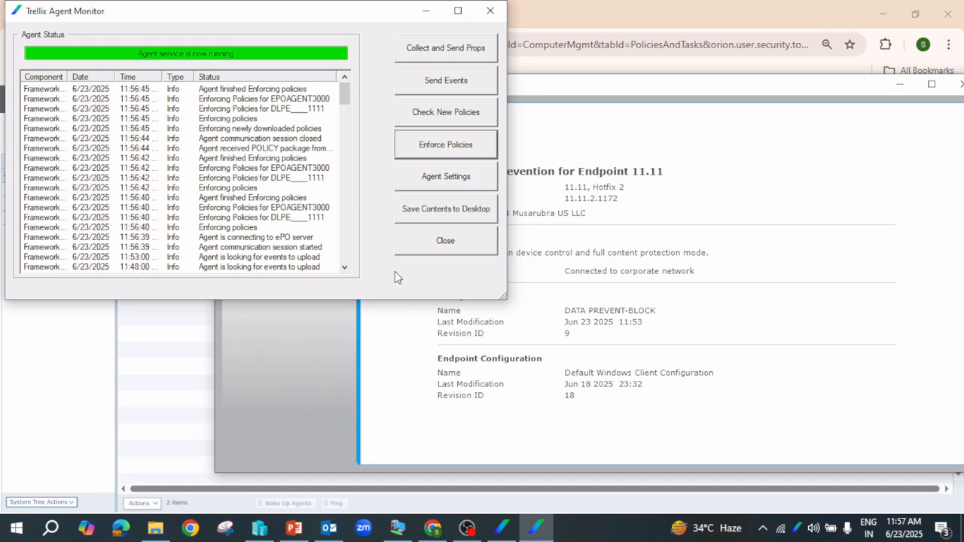
click(427, 12)
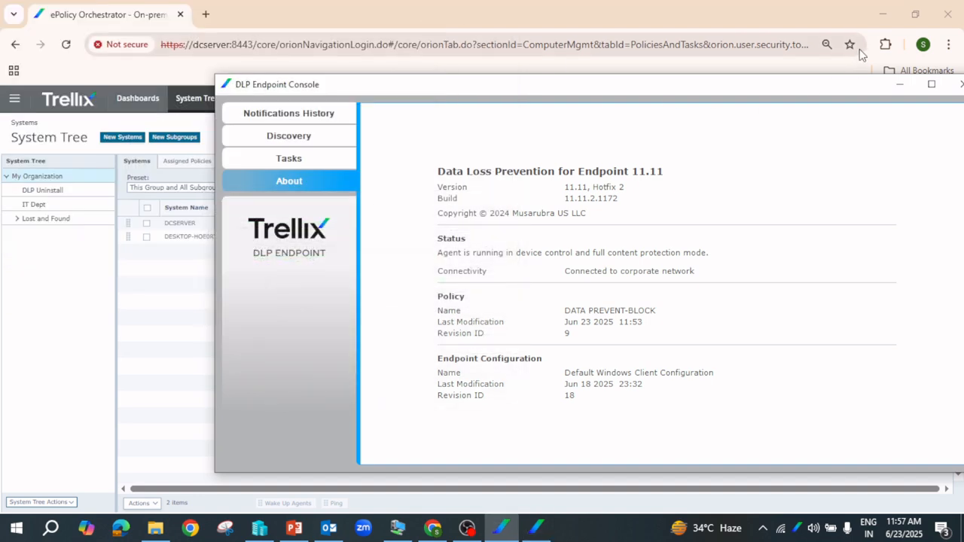
Minimize the open windows, refresh the desktop, and start a new email in Outlook
click(880, 14)
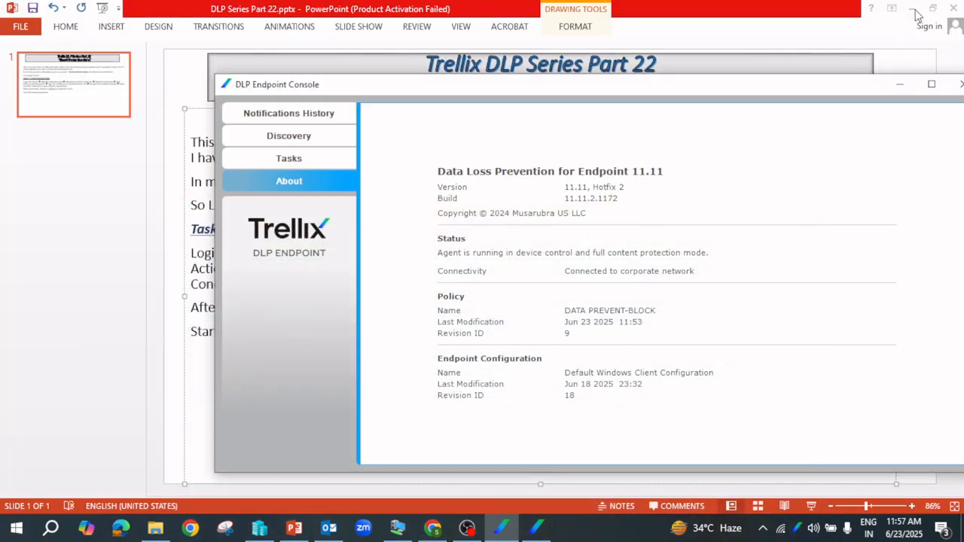
click(912, 10)
click(916, 12)
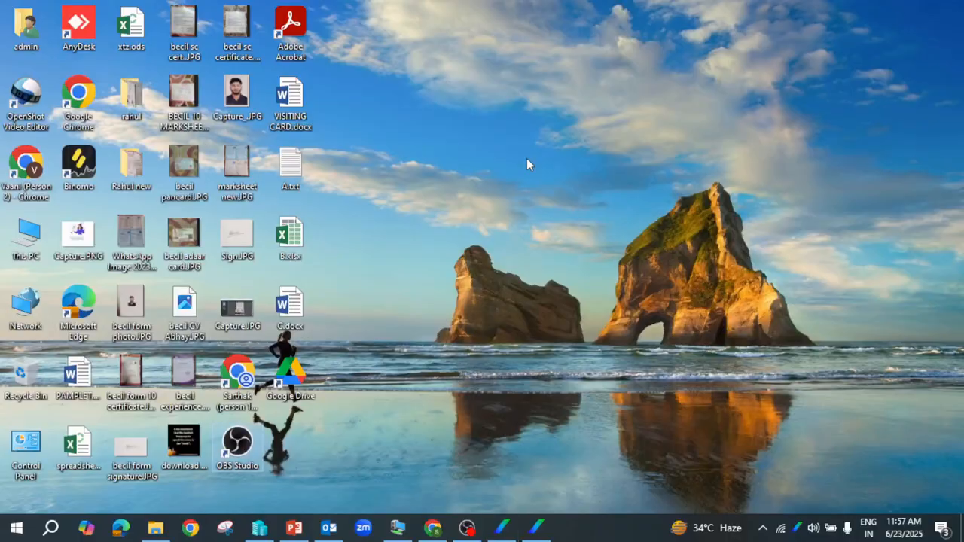
right_click(386, 114)
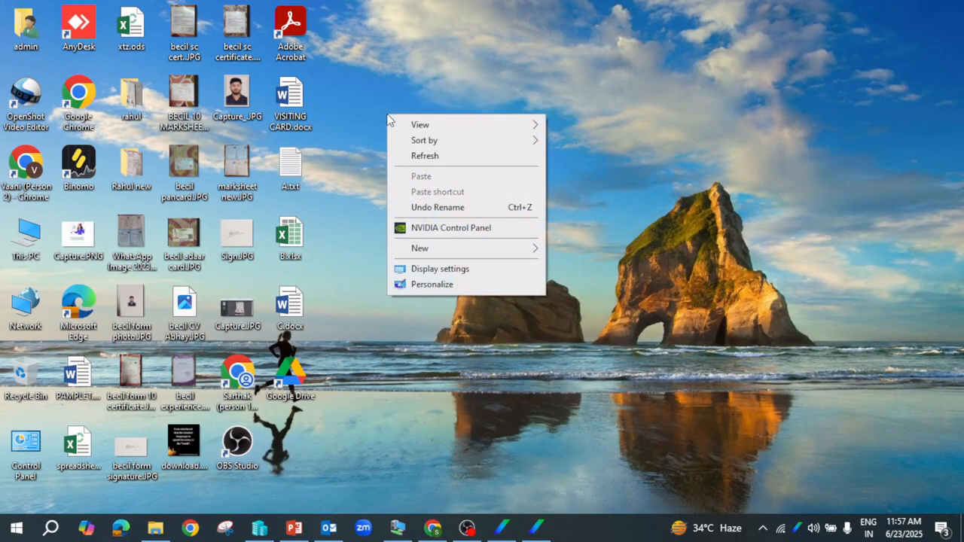
click(431, 157)
click(330, 527)
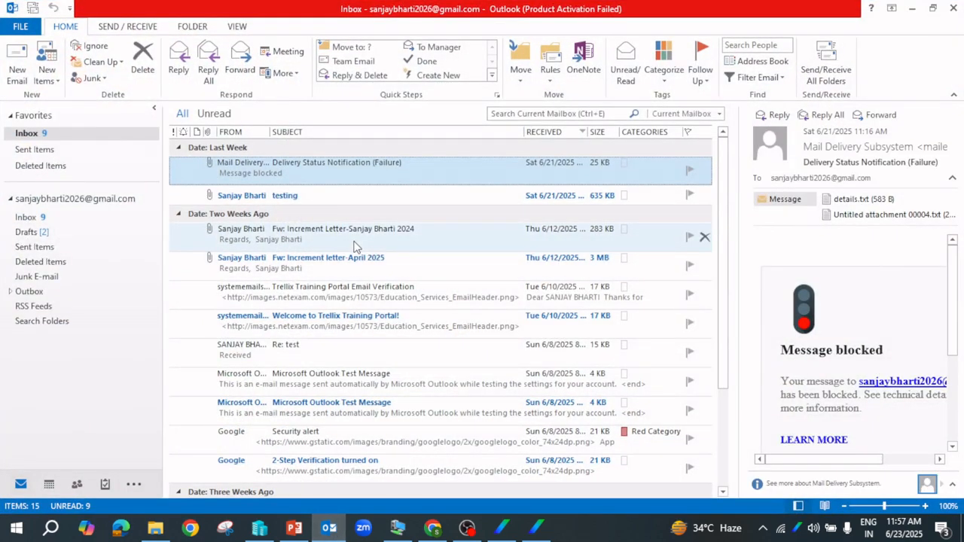
click(17, 67)
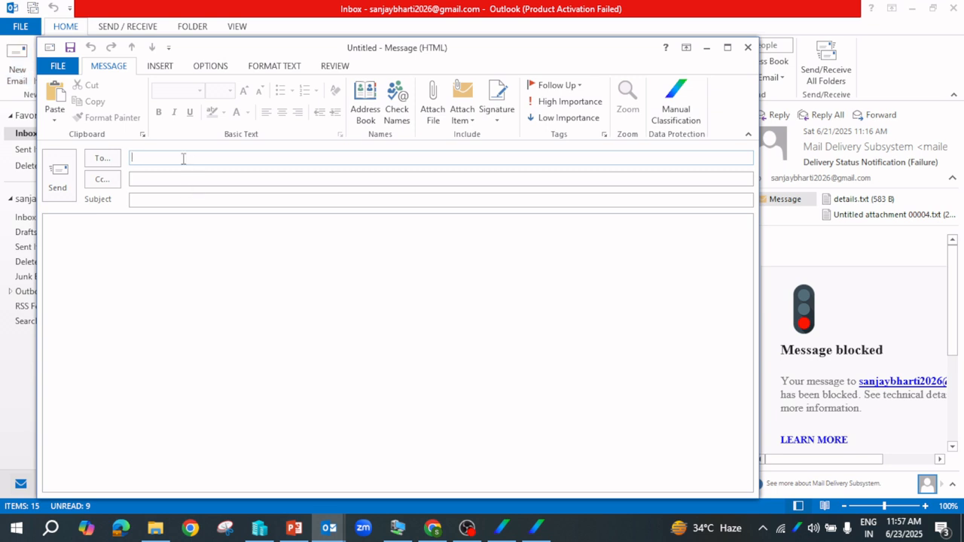
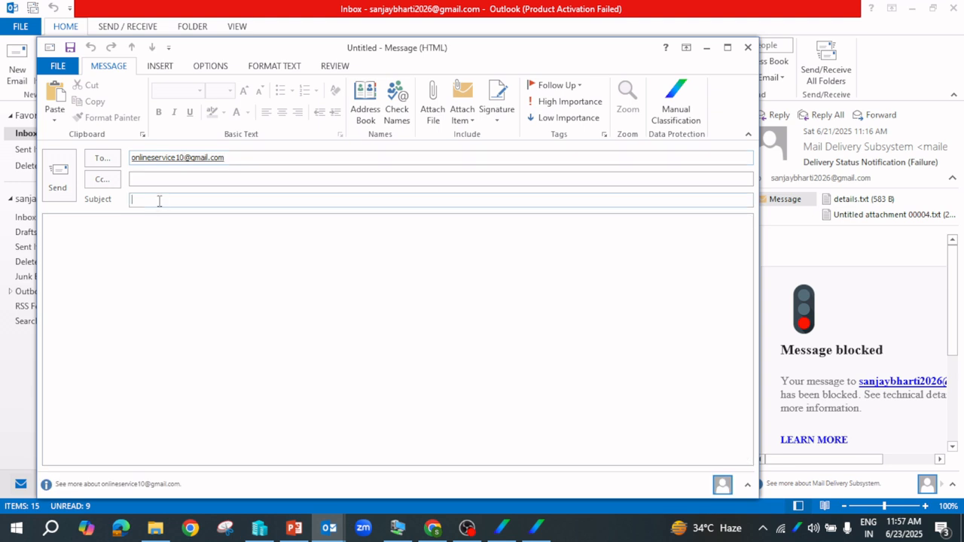
Send a quick email with the subject 'Test'
text(Test)
click(62, 185)
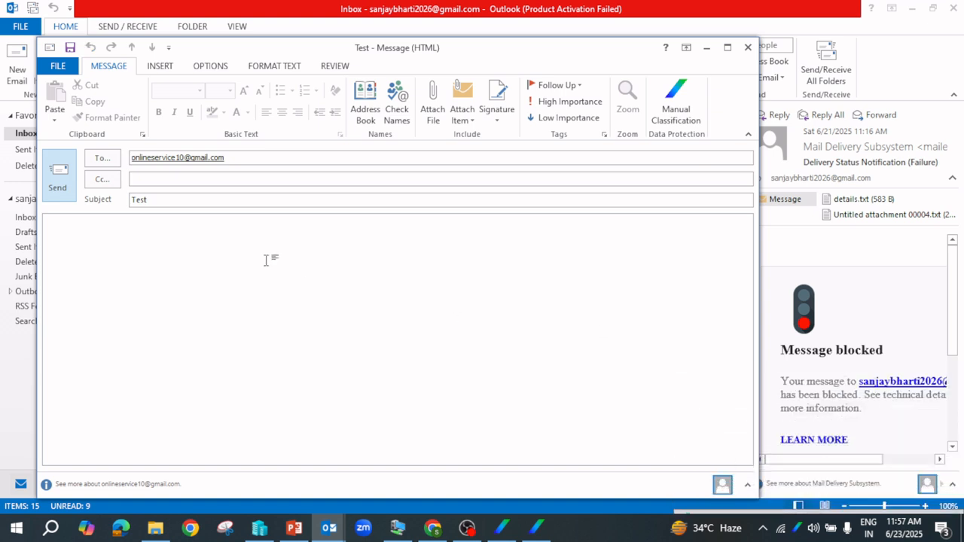
Send DLP Part 1.txt with subject 'dlp part 1', close the message, and return to ePO
click(435, 99)
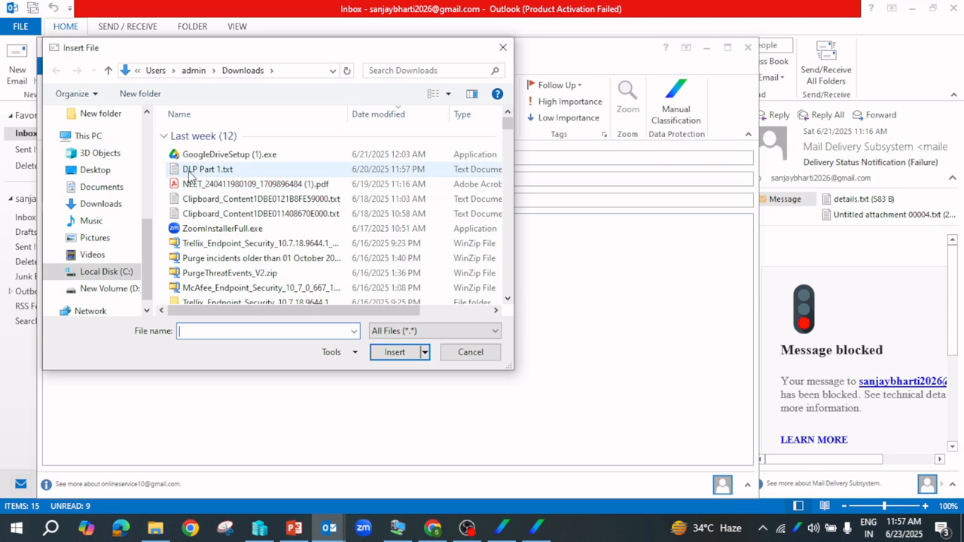
click(191, 173)
click(395, 356)
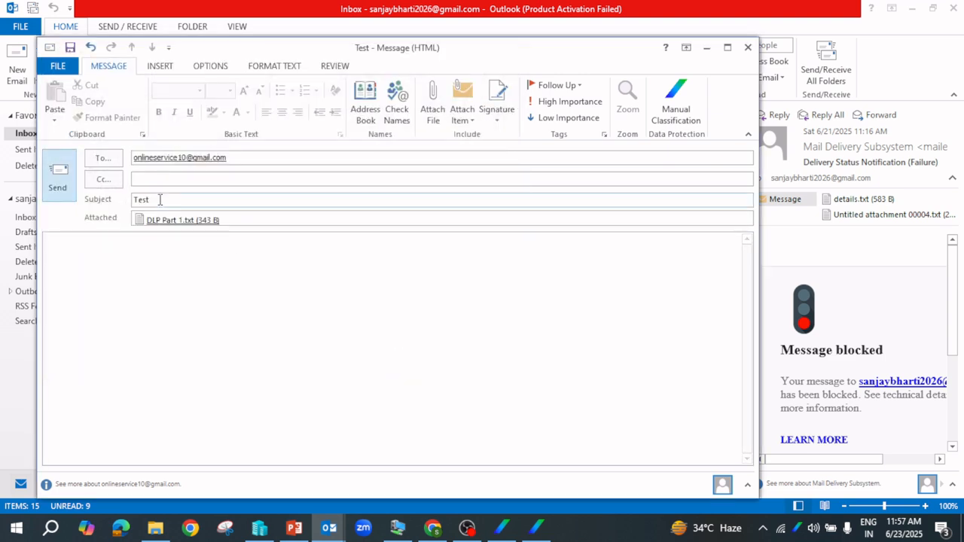
drag(160, 200, 103, 200)
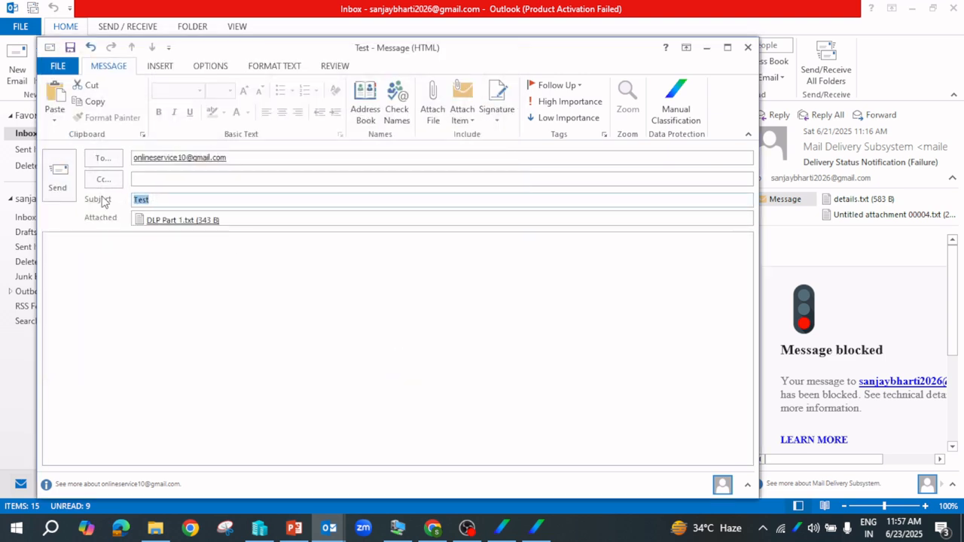
text(dlp part 1)
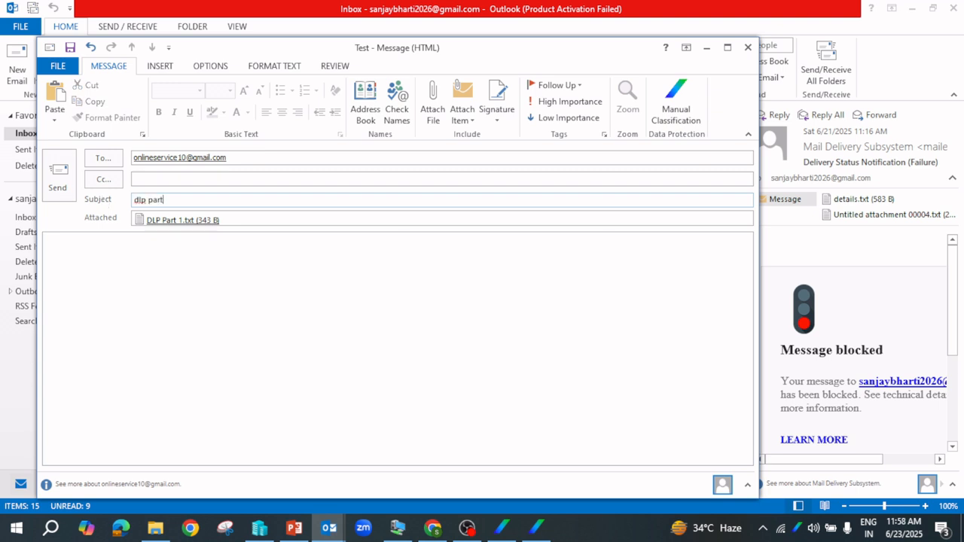
click(64, 193)
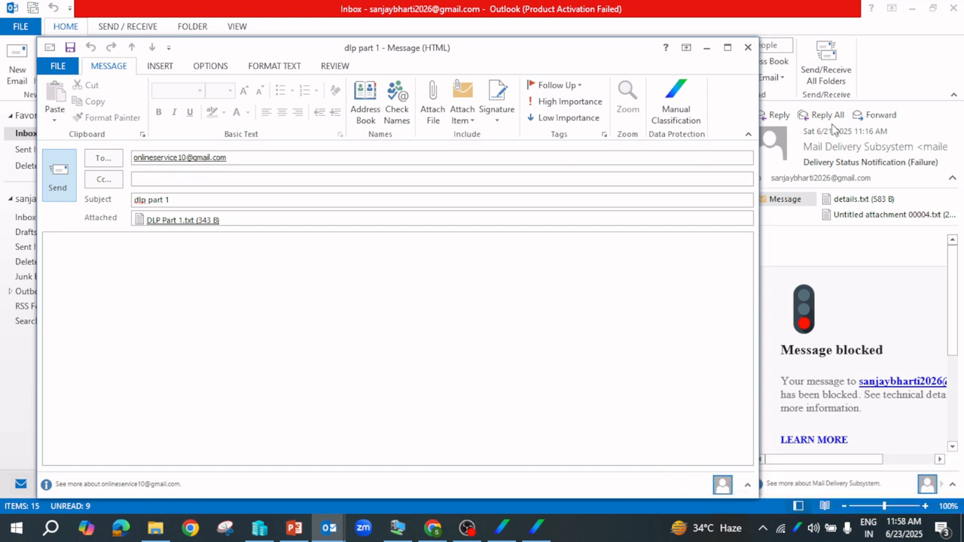
click(748, 48)
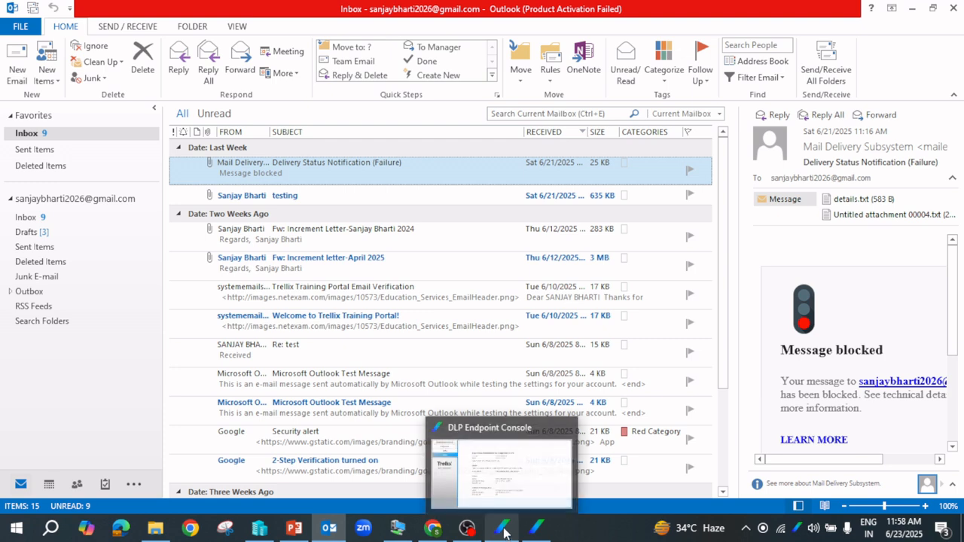
click(433, 531)
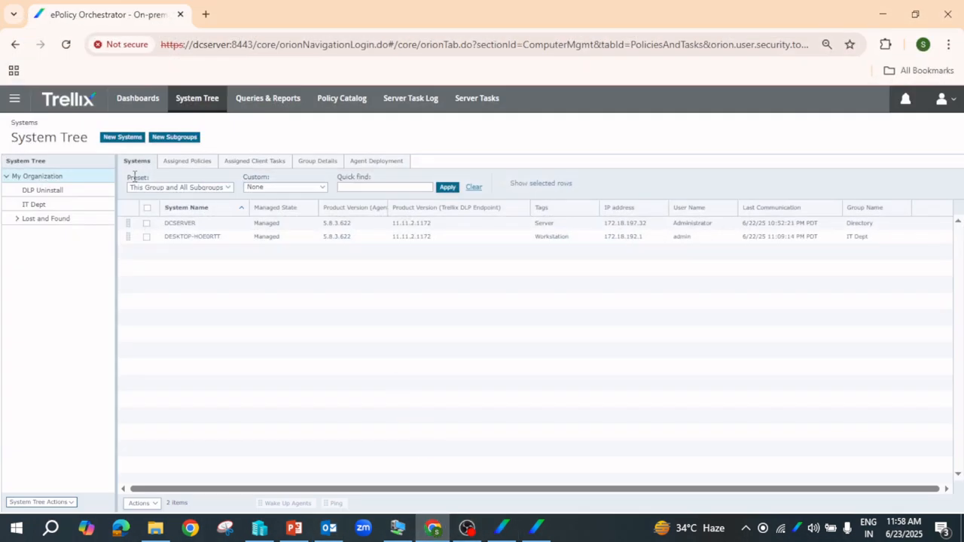
click(15, 98)
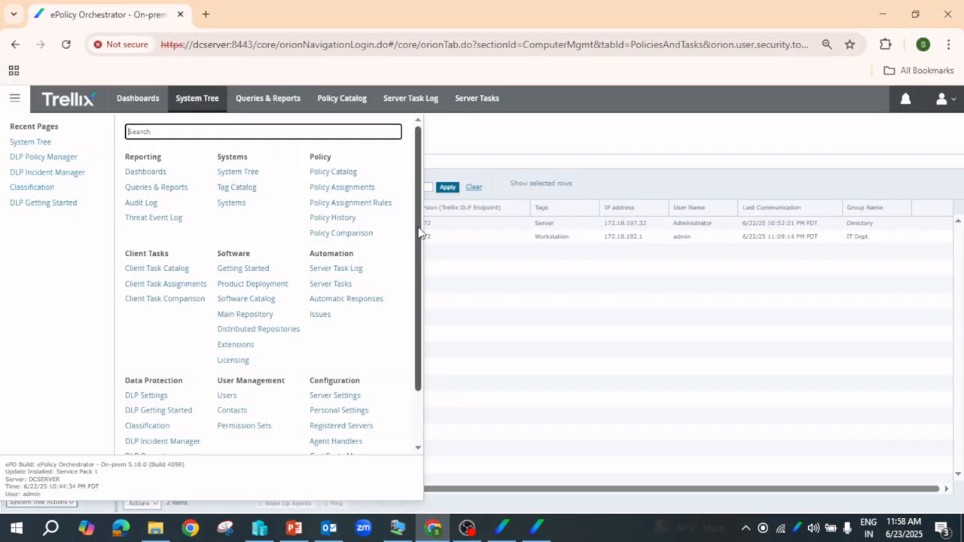
Set the Email Protection Rule in Data Block for Entire Organization to No Action, saving despite the warning
scroll(323, 390, down, 1)
click(140, 410)
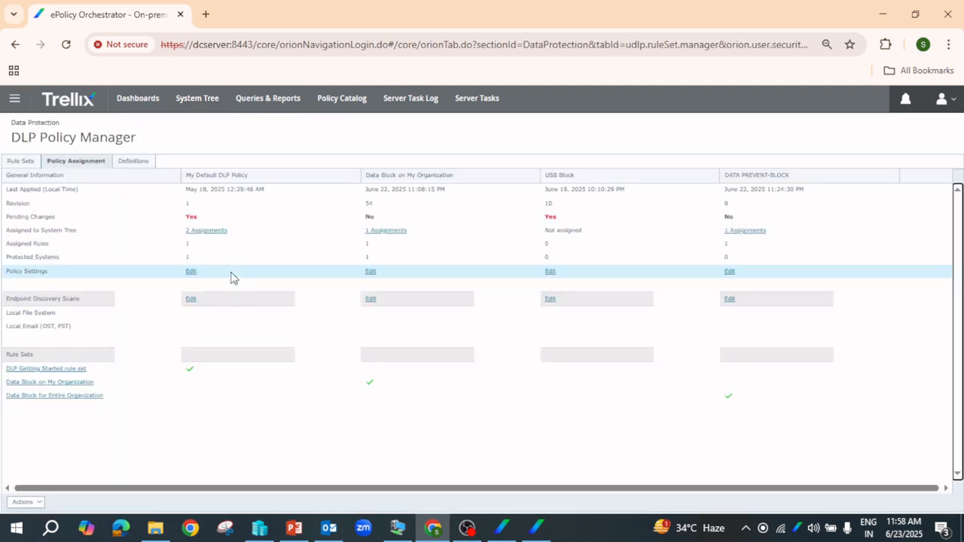
click(22, 163)
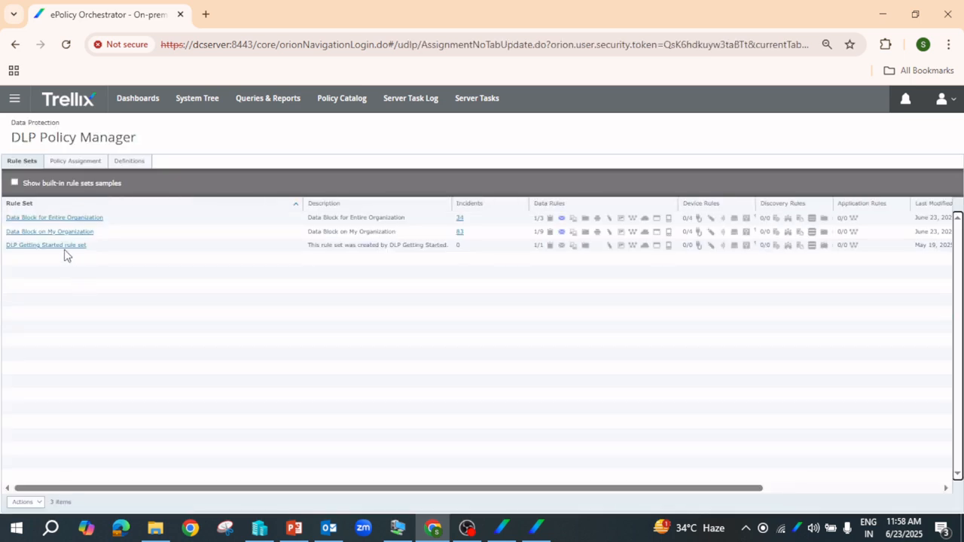
click(42, 221)
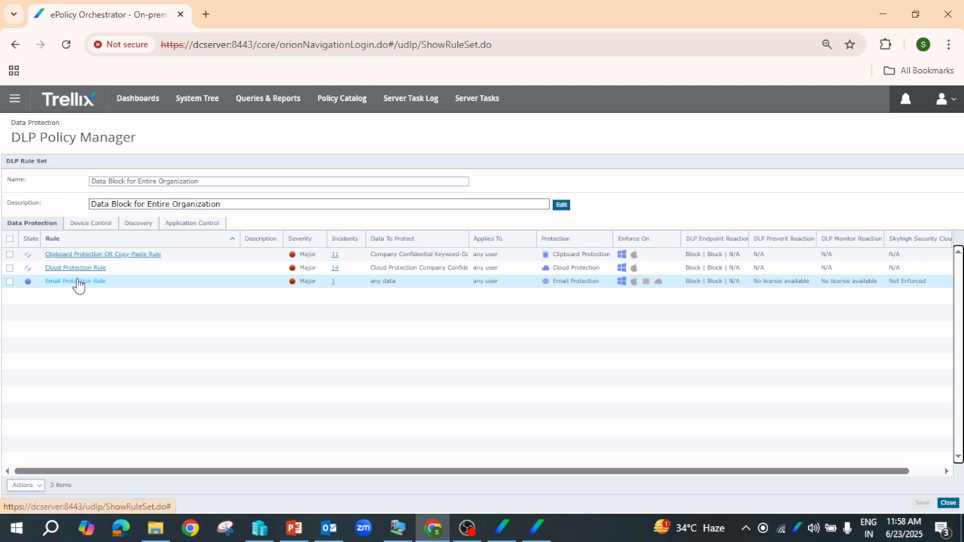
click(78, 283)
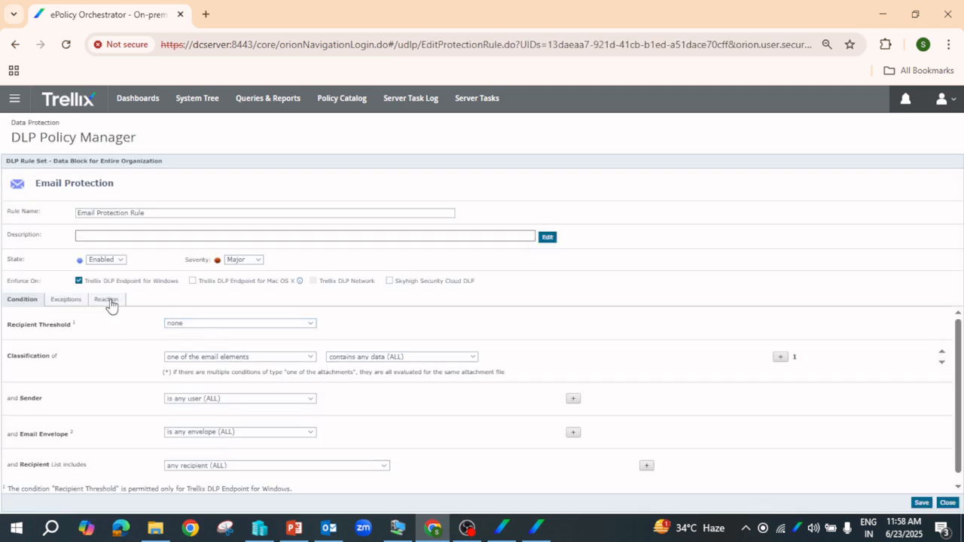
click(108, 300)
click(160, 345)
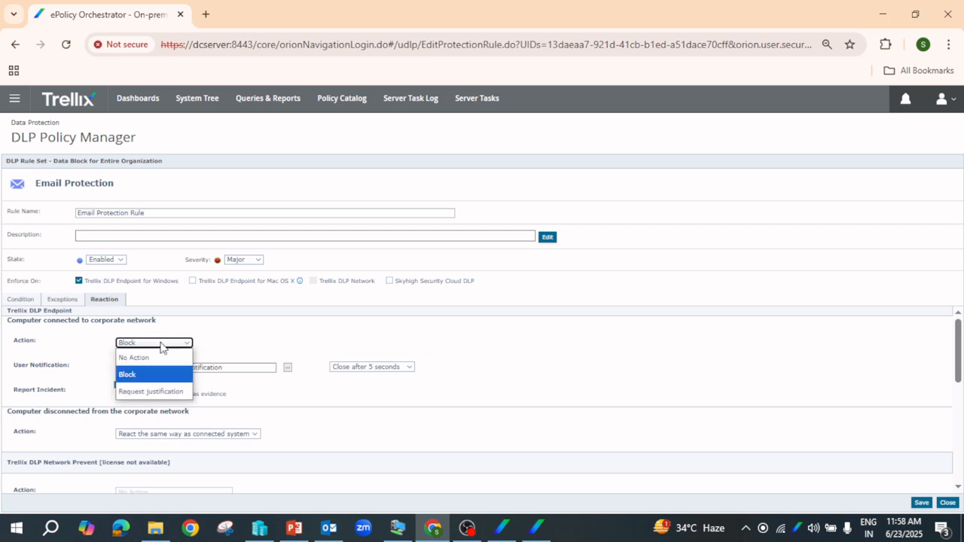
click(154, 353)
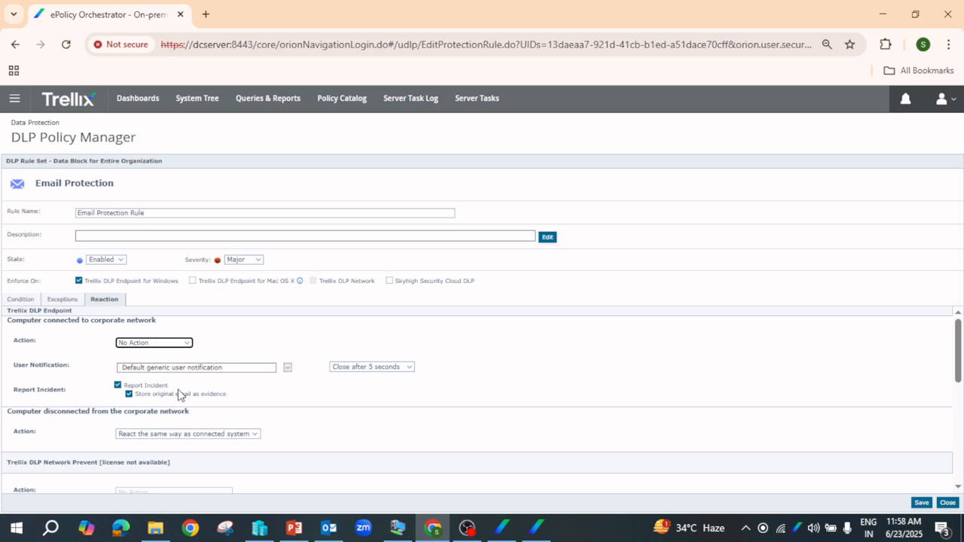
click(922, 503)
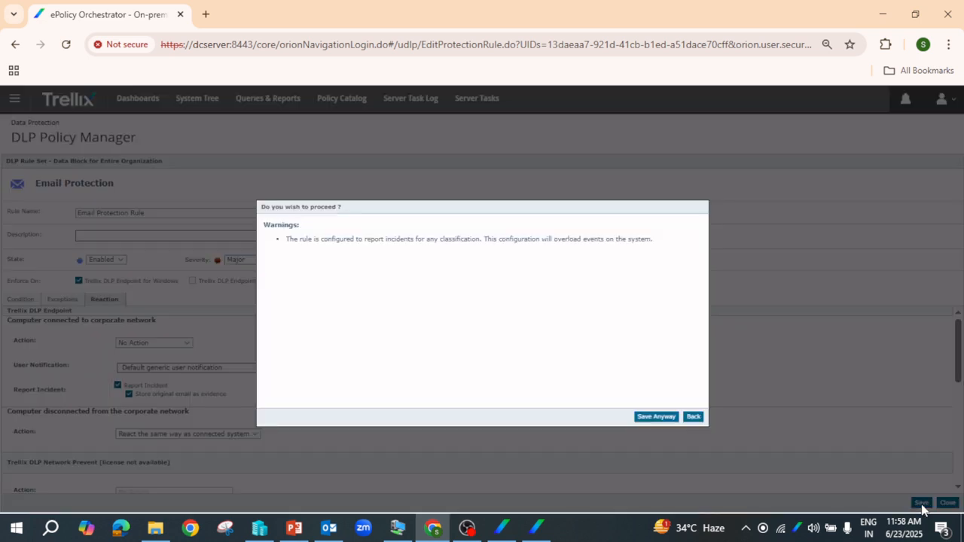
click(655, 418)
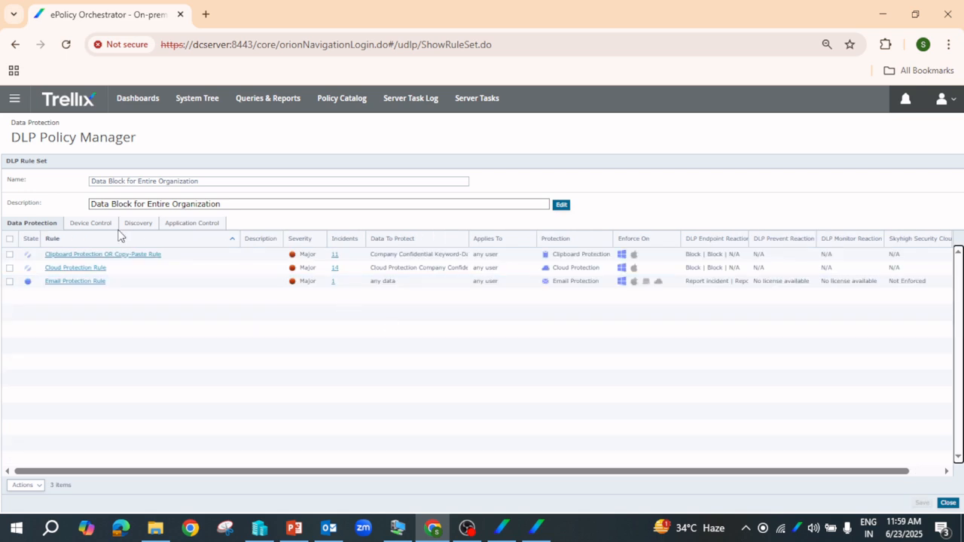
click(948, 504)
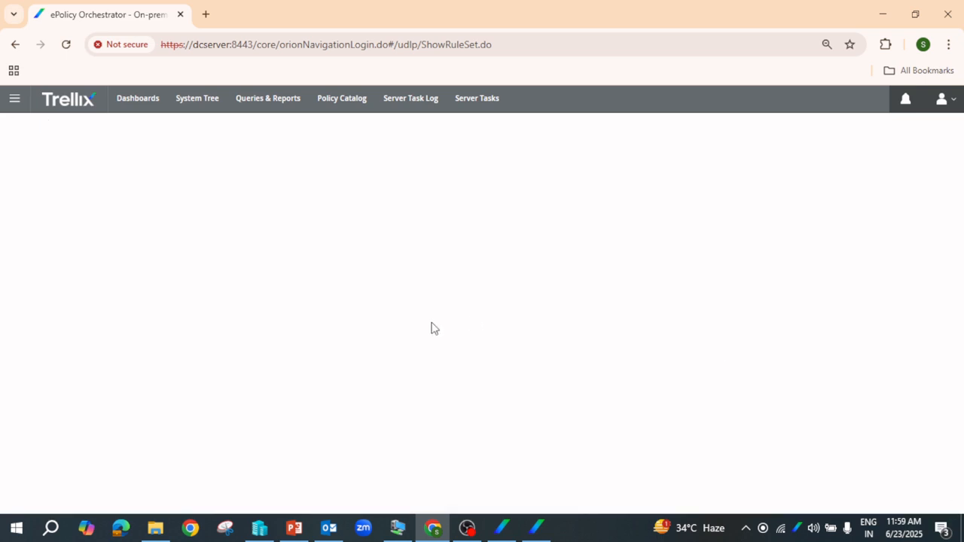
Apply the DATA PREVENT-BLOCK policy from Policy Assignment, accepting the warning, to reach revision 10
click(83, 162)
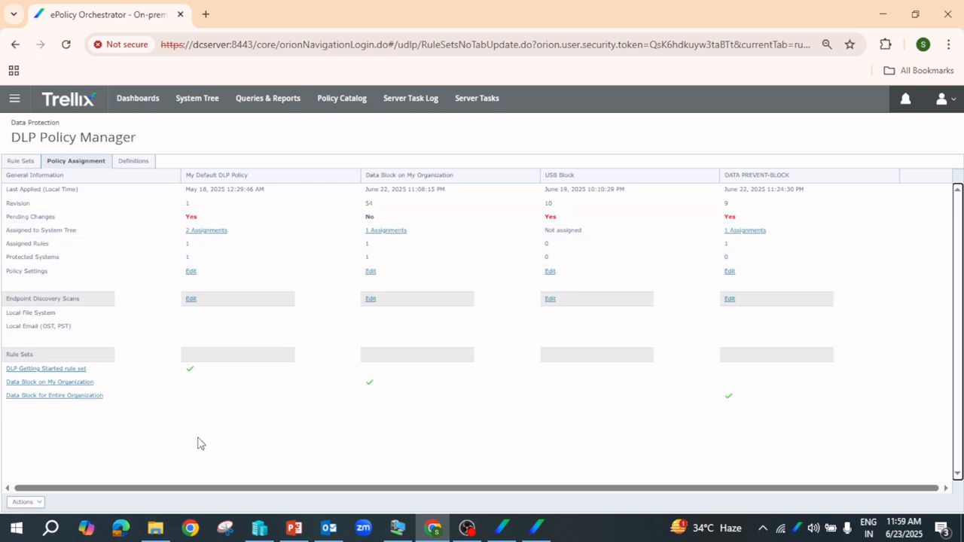
click(29, 502)
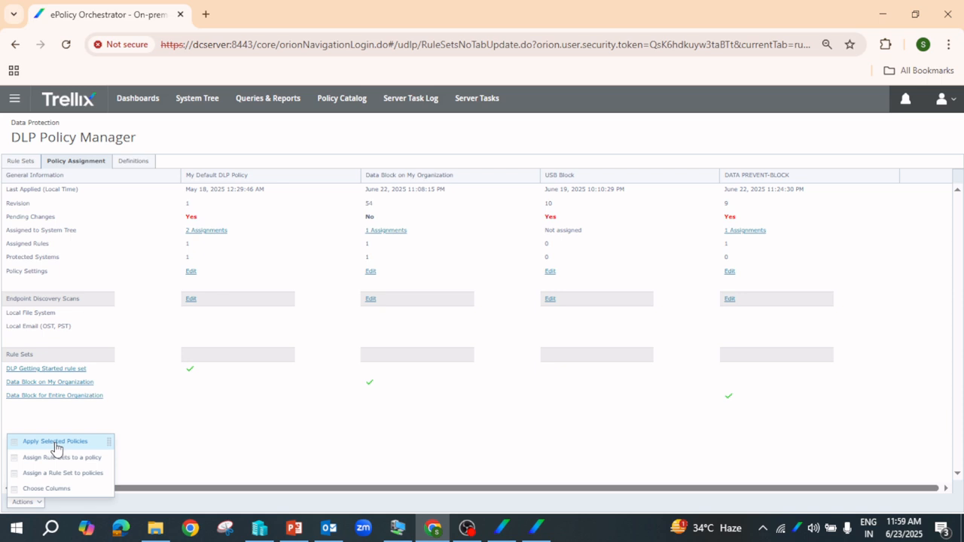
click(52, 446)
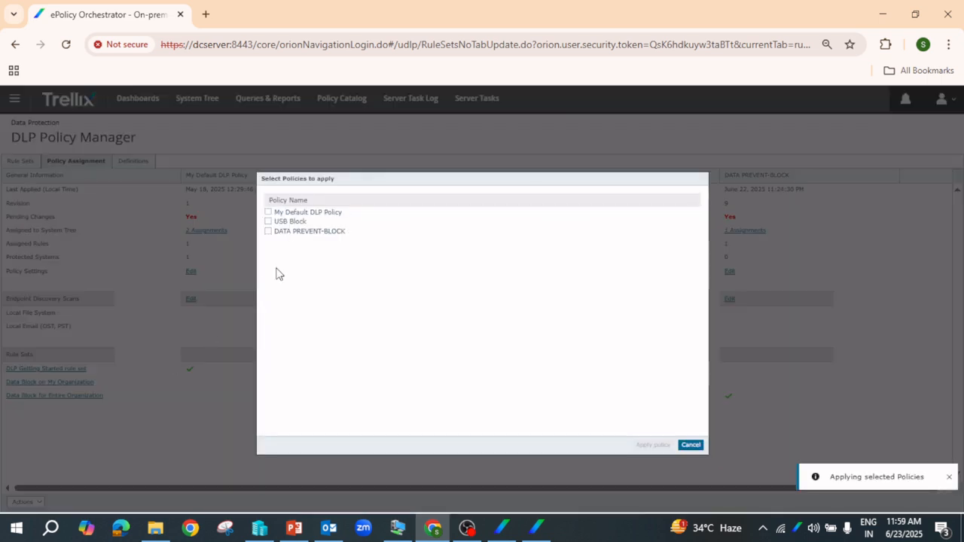
click(269, 231)
click(653, 445)
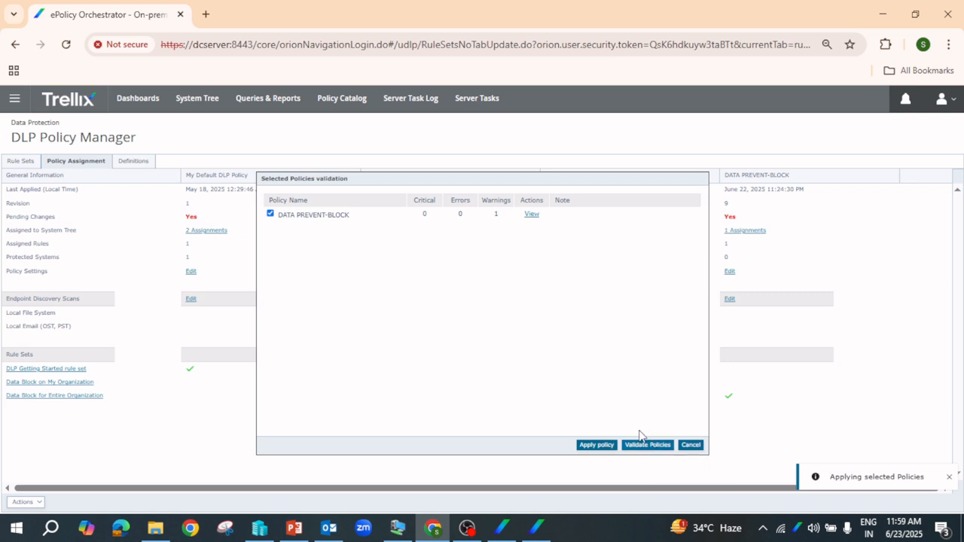
click(596, 446)
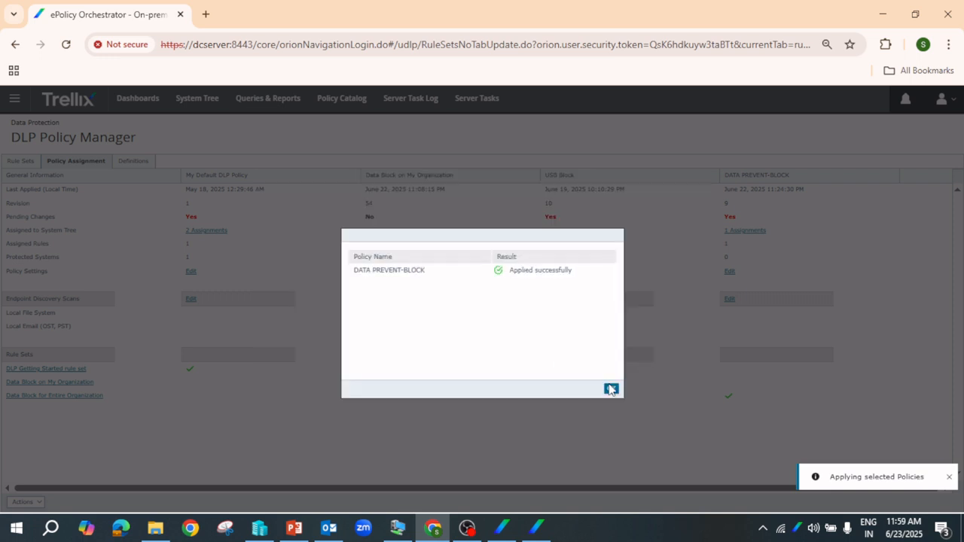
click(611, 390)
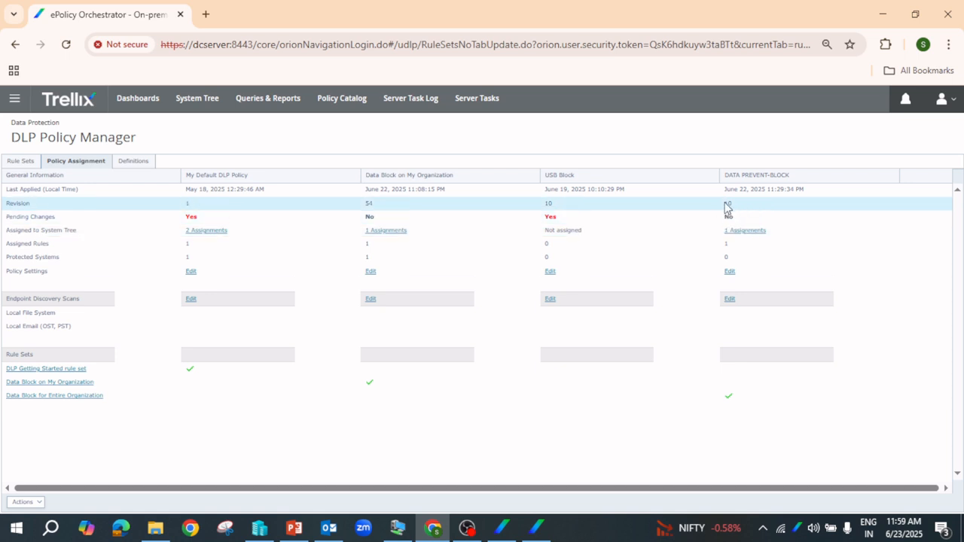
click(508, 527)
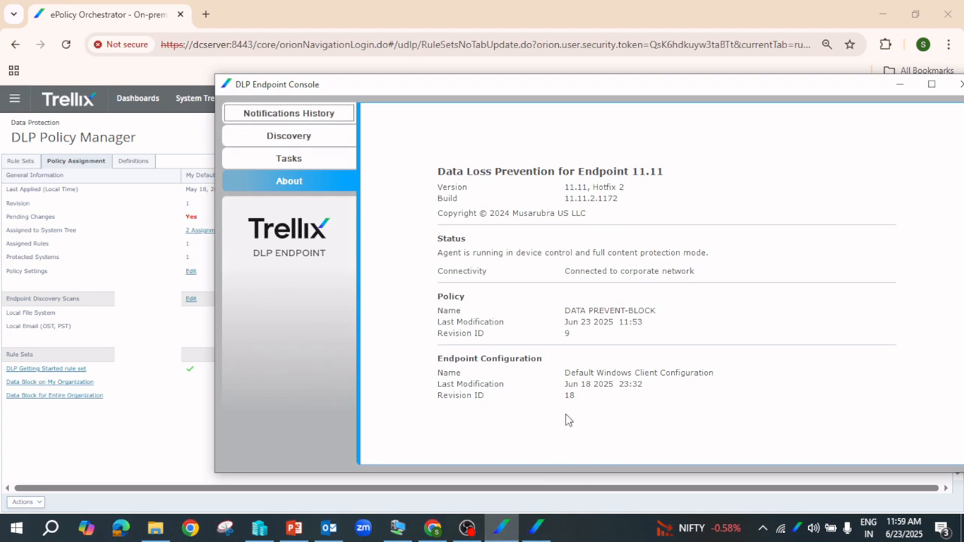
Check for and enforce new policies in Trellix Agent Monitor so DATA PREVENT-BLOCK revision 10 is active
click(536, 529)
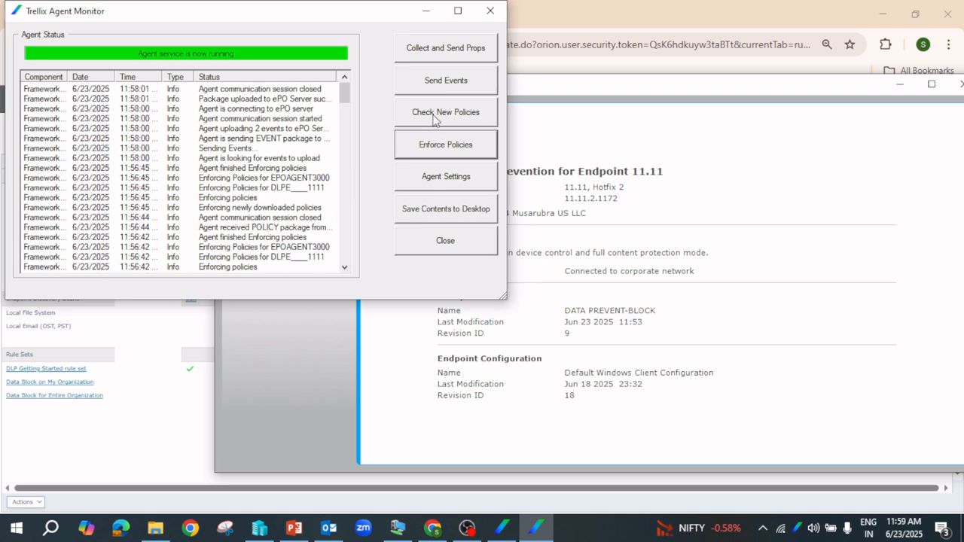
click(433, 114)
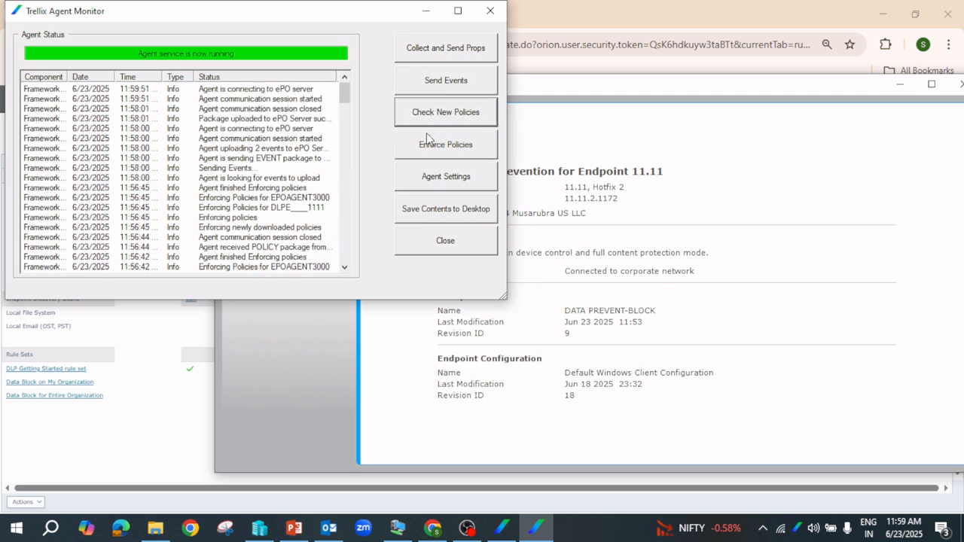
click(427, 147)
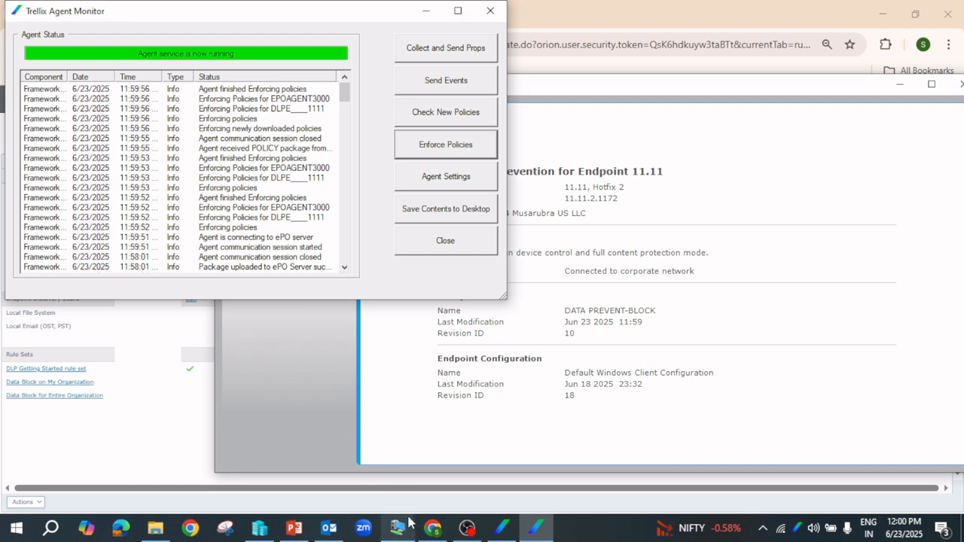
click(328, 530)
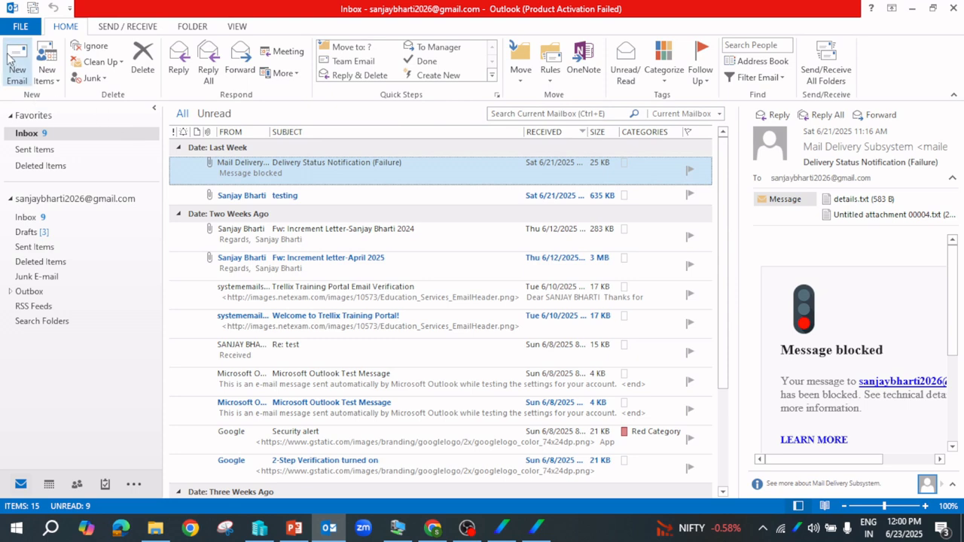
Send a new email with the subject 'test' to the suggested recipient
click(18, 75)
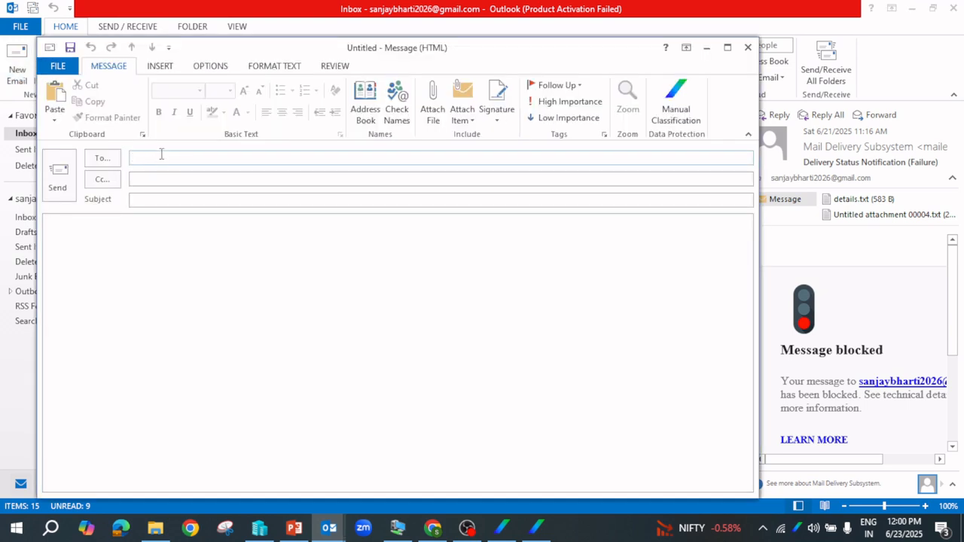
text(s)
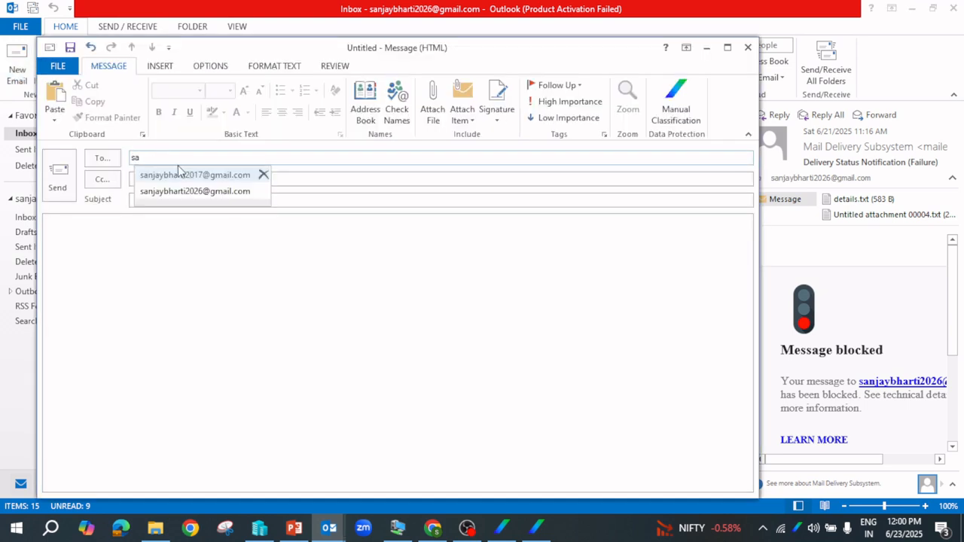
key(BackSpace)
text(on)
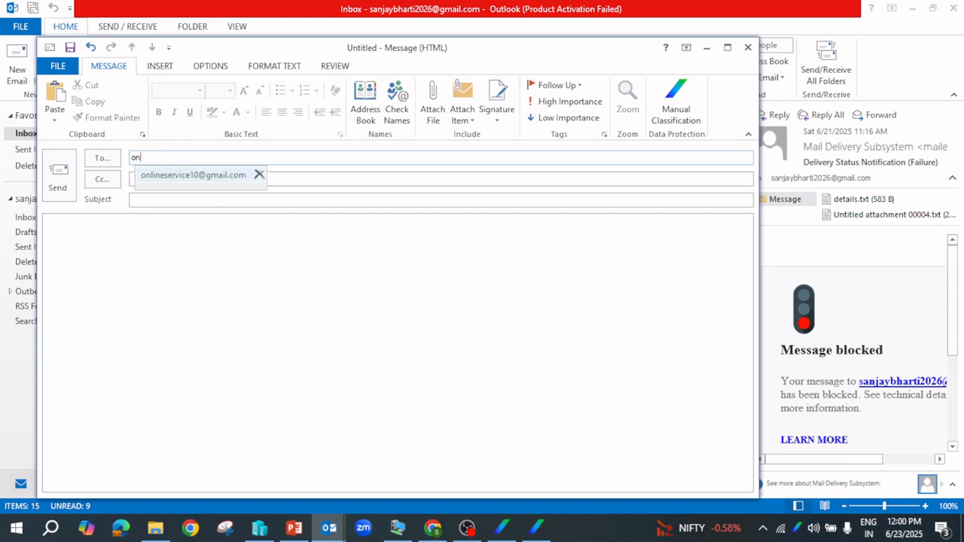
key(Return)
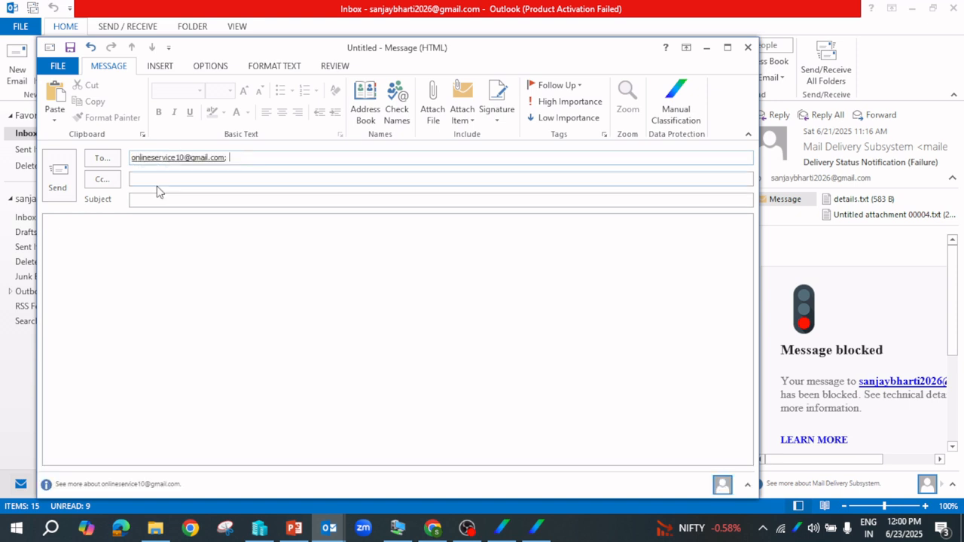
click(160, 199)
text(test)
click(57, 177)
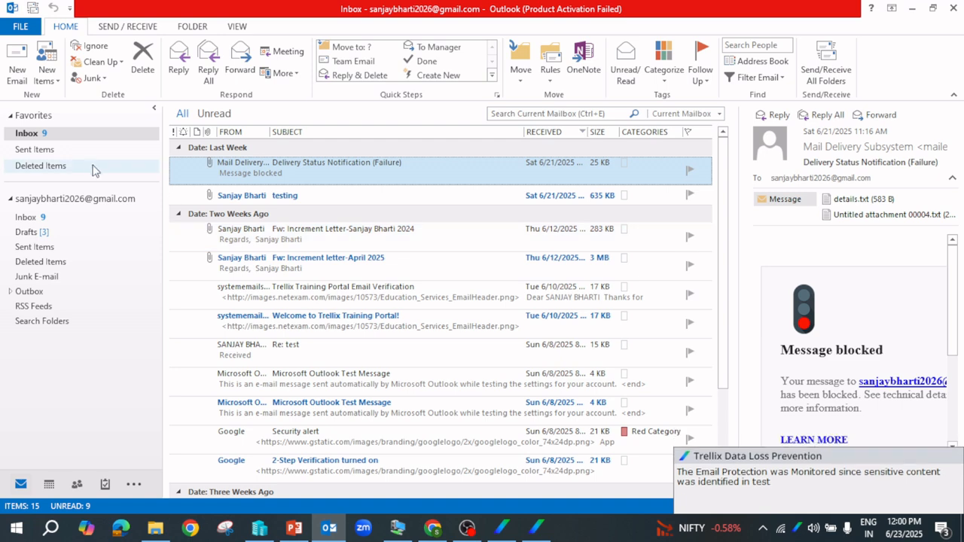
Send a 'dlp part 1' email with DLP Part 1.txt attached, then view Sent Items
click(17, 66)
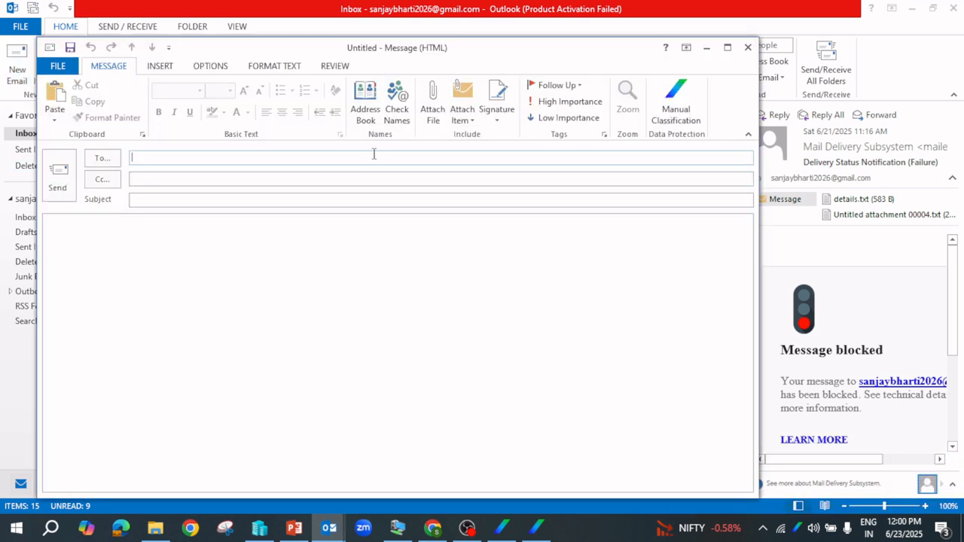
click(433, 104)
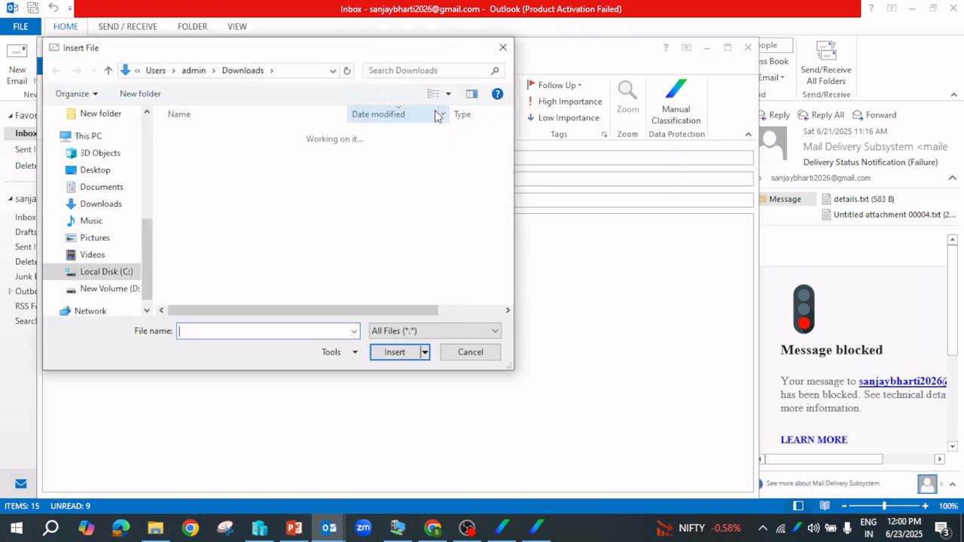
click(198, 170)
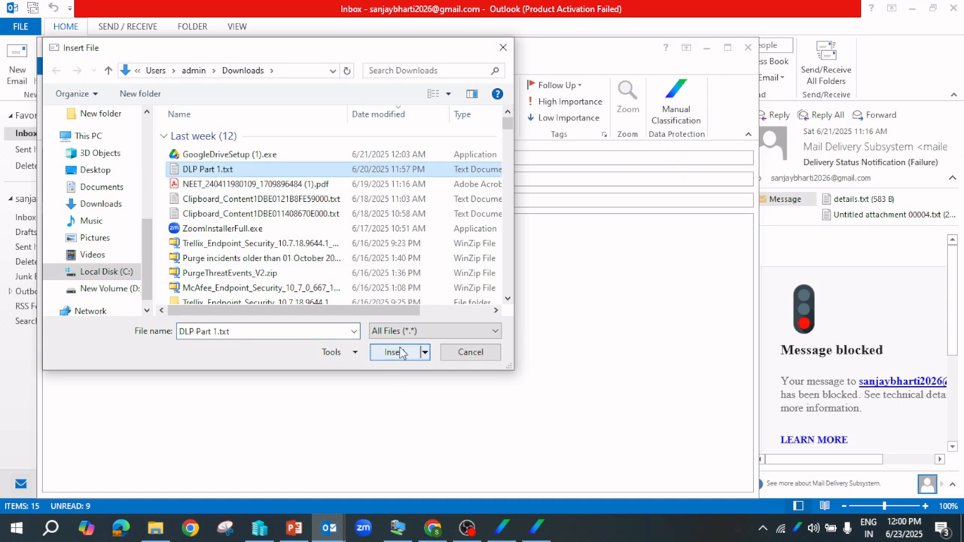
click(400, 353)
click(161, 199)
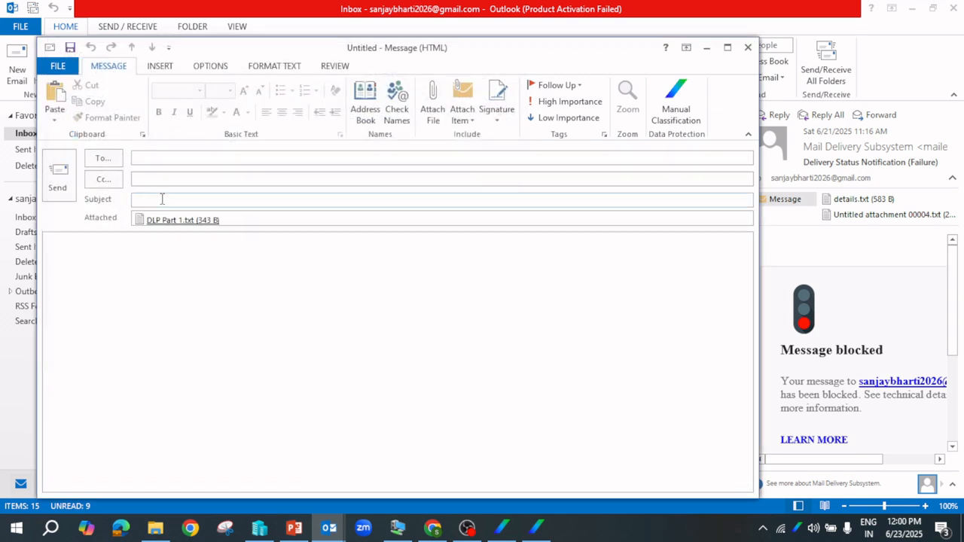
text(dlp part 1)
click(179, 159)
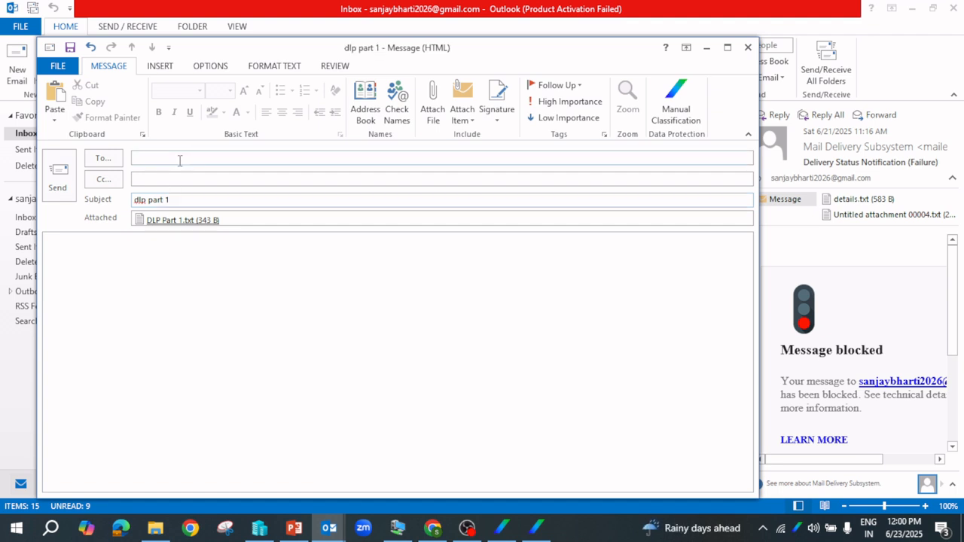
text(onl)
click(200, 174)
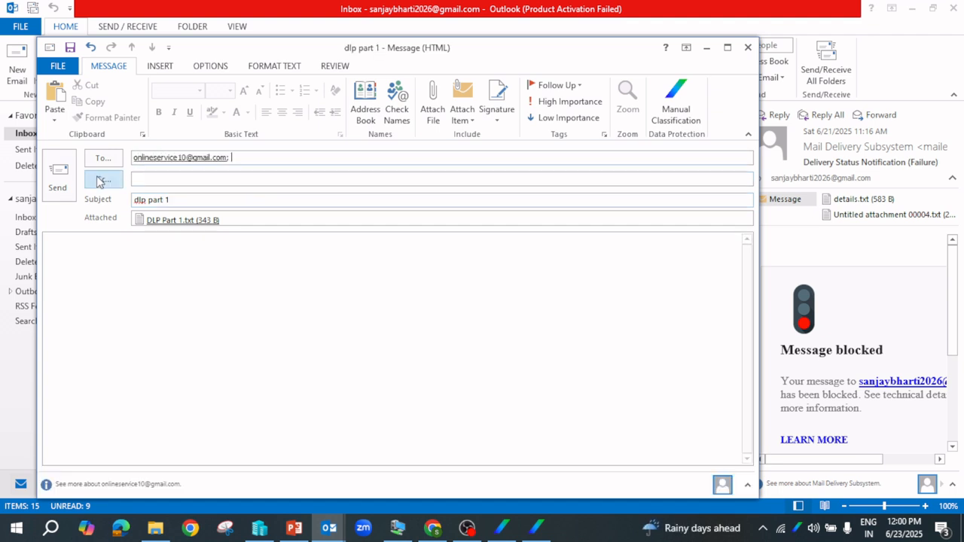
click(59, 178)
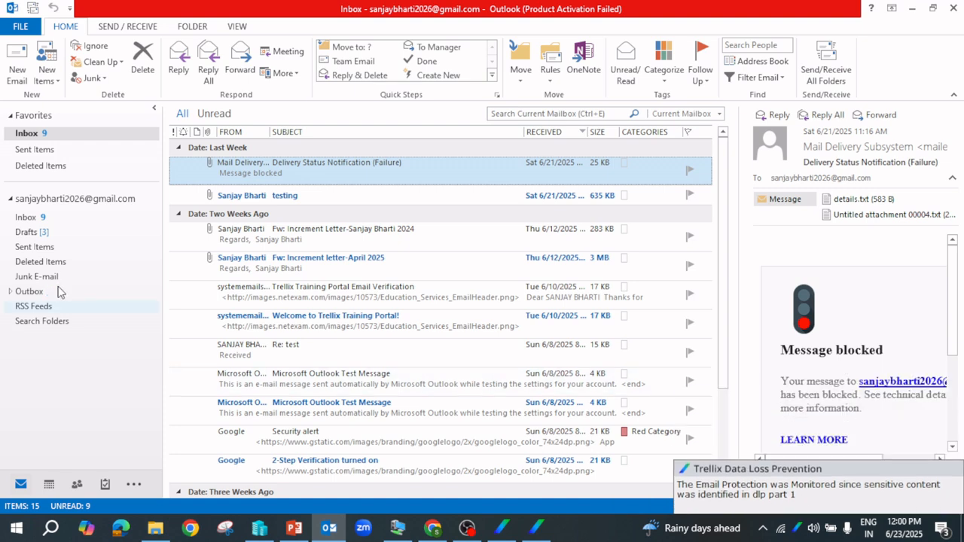
click(33, 247)
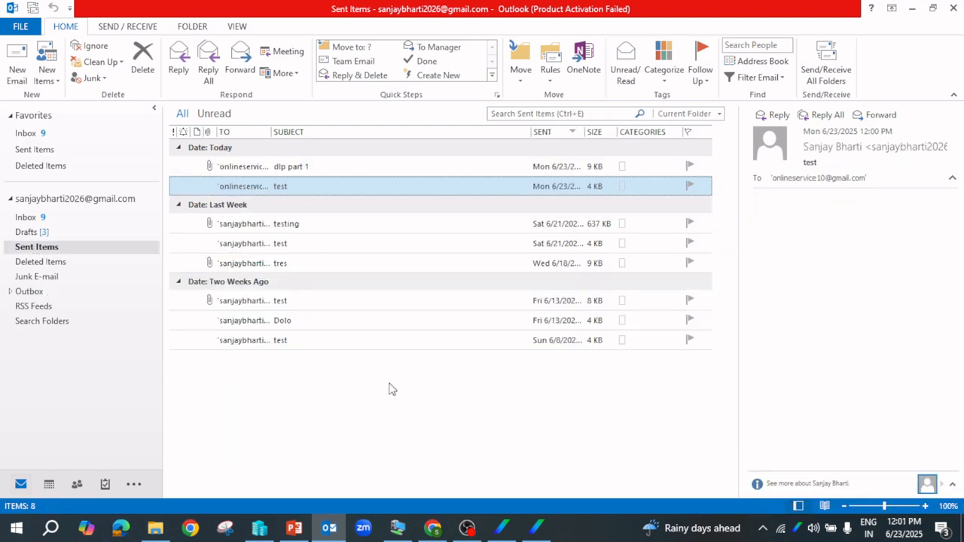
click(503, 531)
Upload pending DLP events and the agent properties from Trellix Agent Monitor to ePO
click(537, 529)
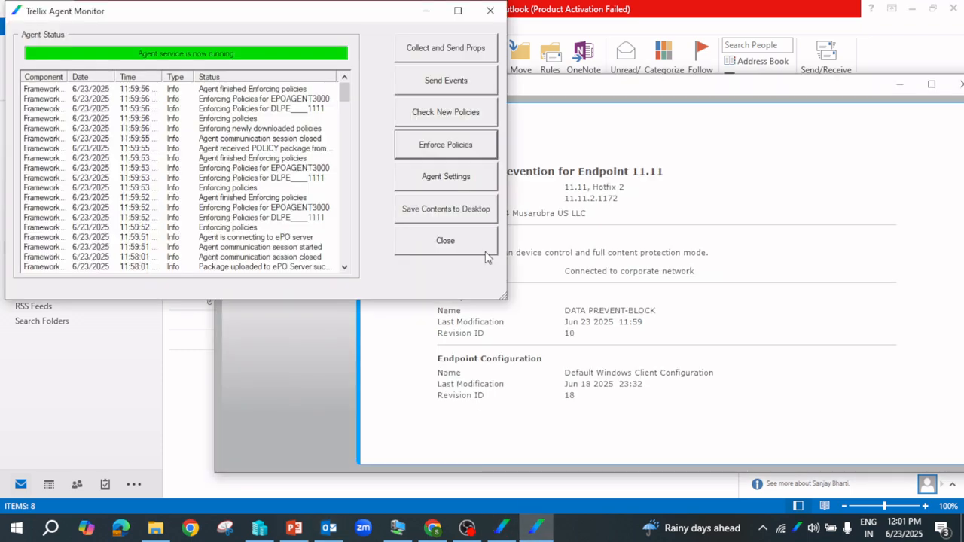
click(438, 89)
click(434, 51)
click(430, 77)
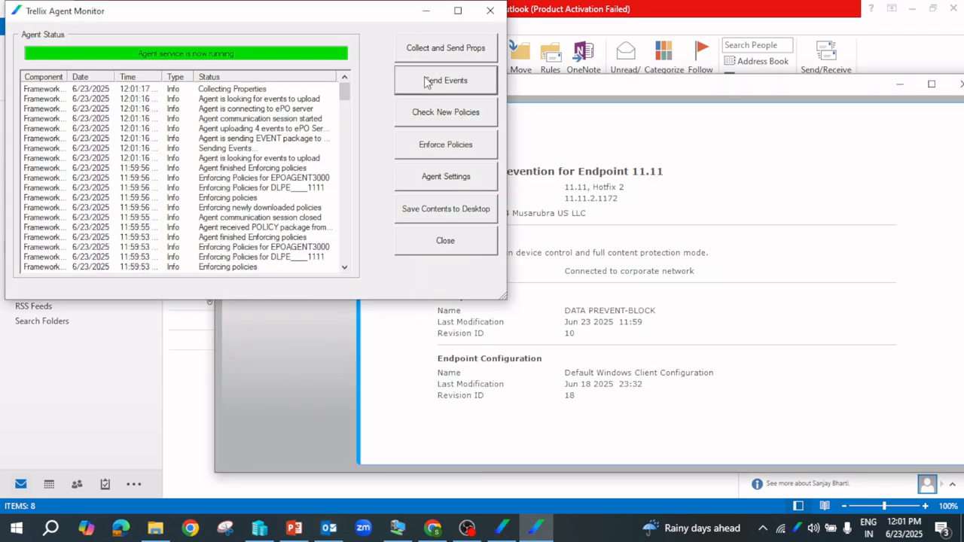
click(426, 58)
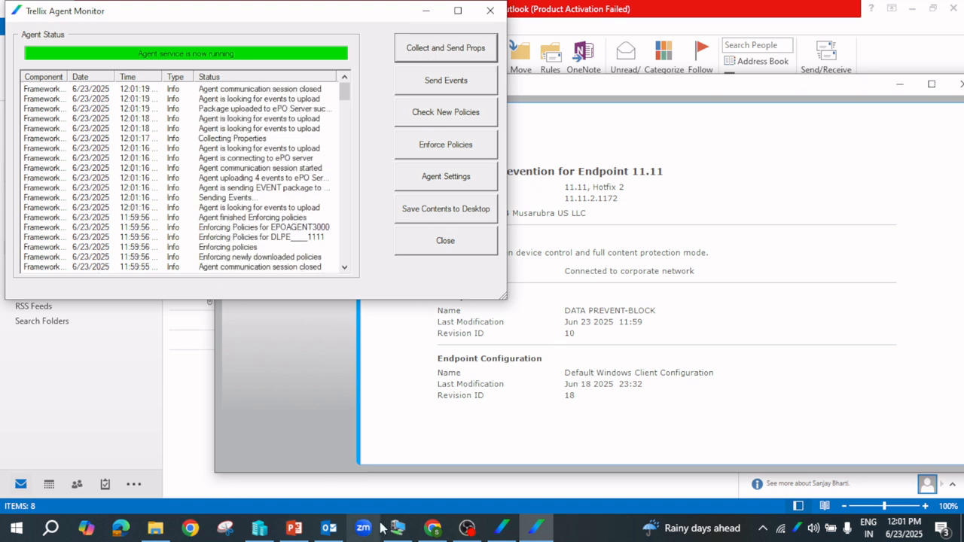
click(433, 530)
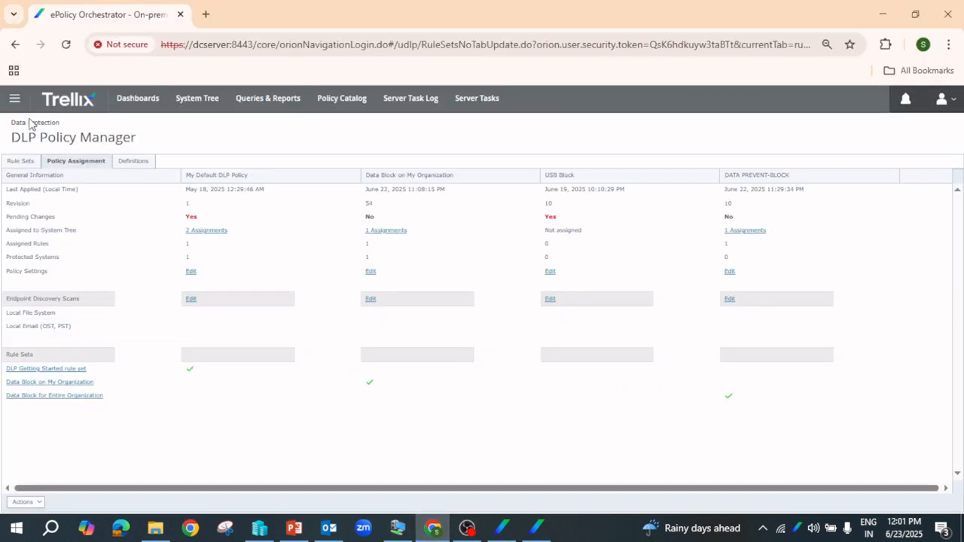
Show the DLP Incident Manager's Incident List with the newest Email Protection incidents
click(14, 100)
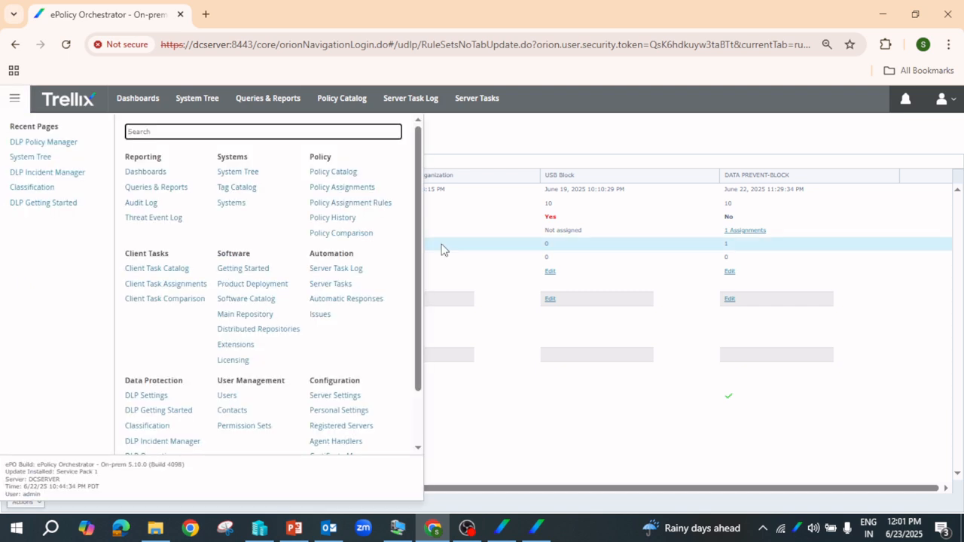
scroll(421, 315, down, 2)
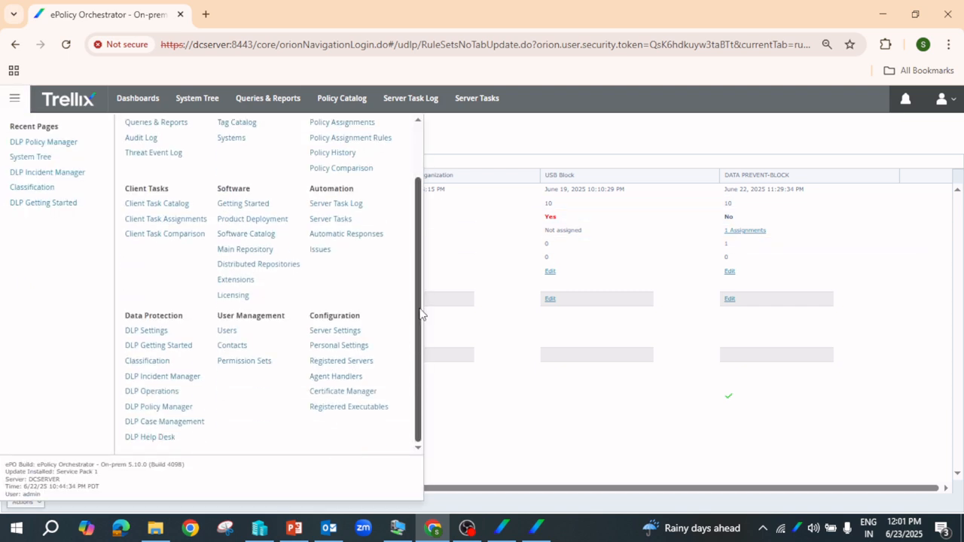
click(153, 377)
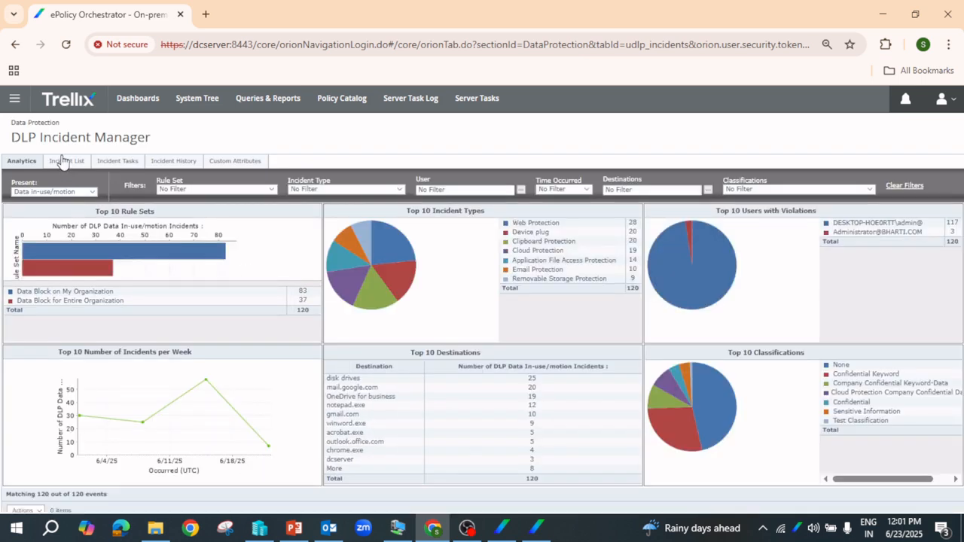
click(68, 161)
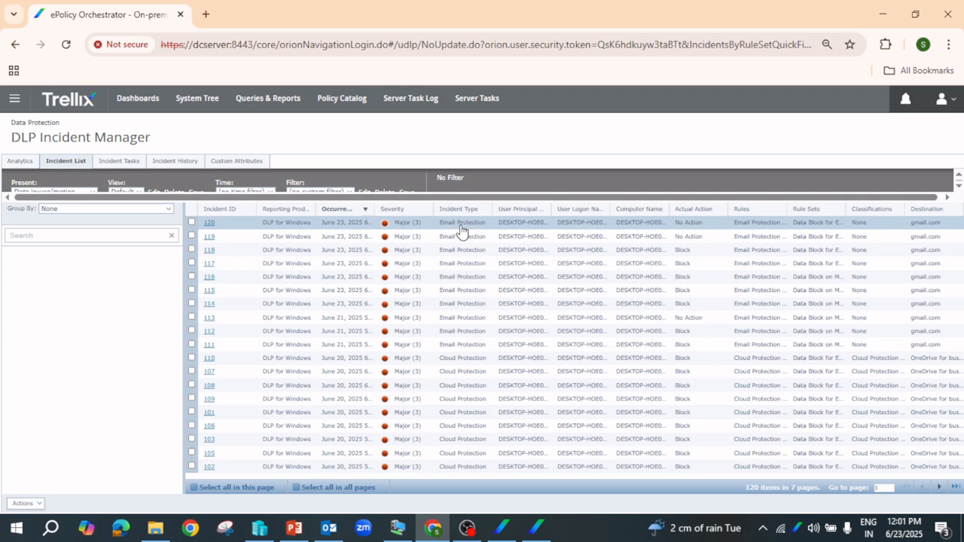
Open incident 120 and its Rules tab, showing Email Protection Rule with No Action
click(208, 227)
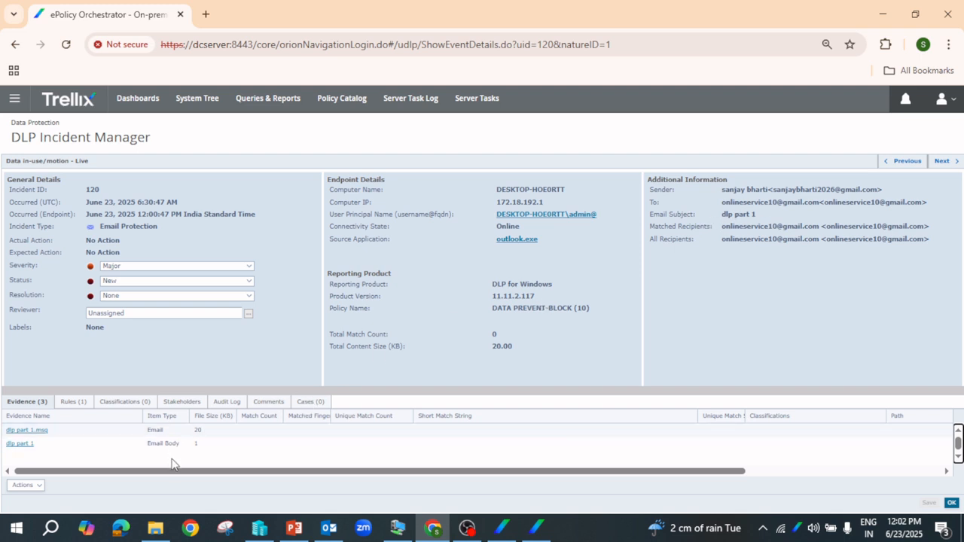
click(72, 405)
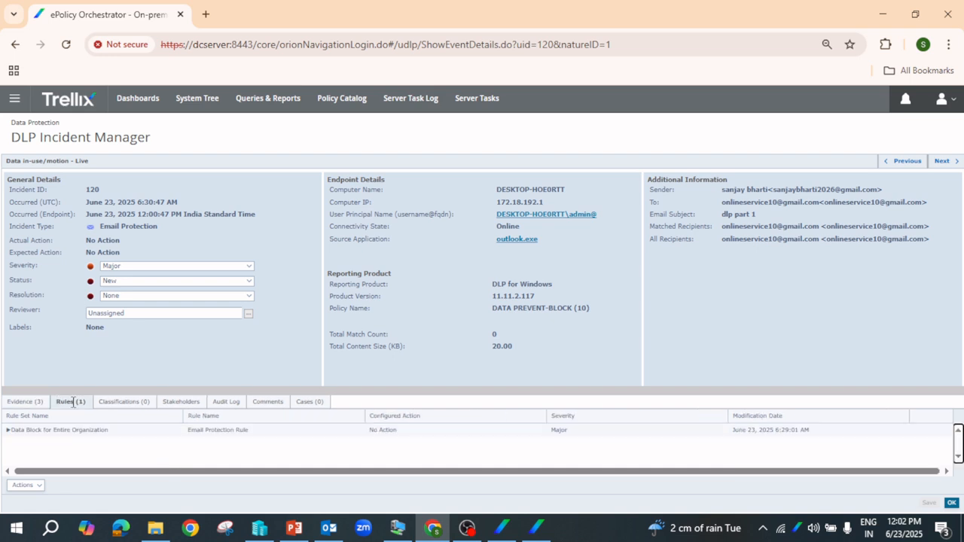